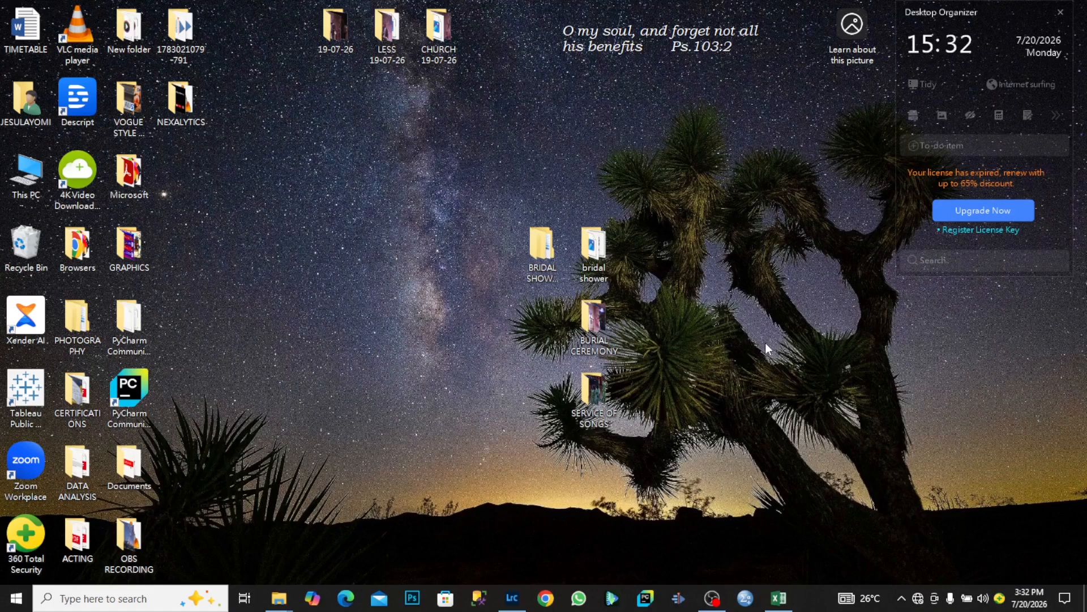
Restore the sales_data_sample workbook window from the Excel taskbar icon.
{"action": "left_click", "coordinate": [778, 598]}
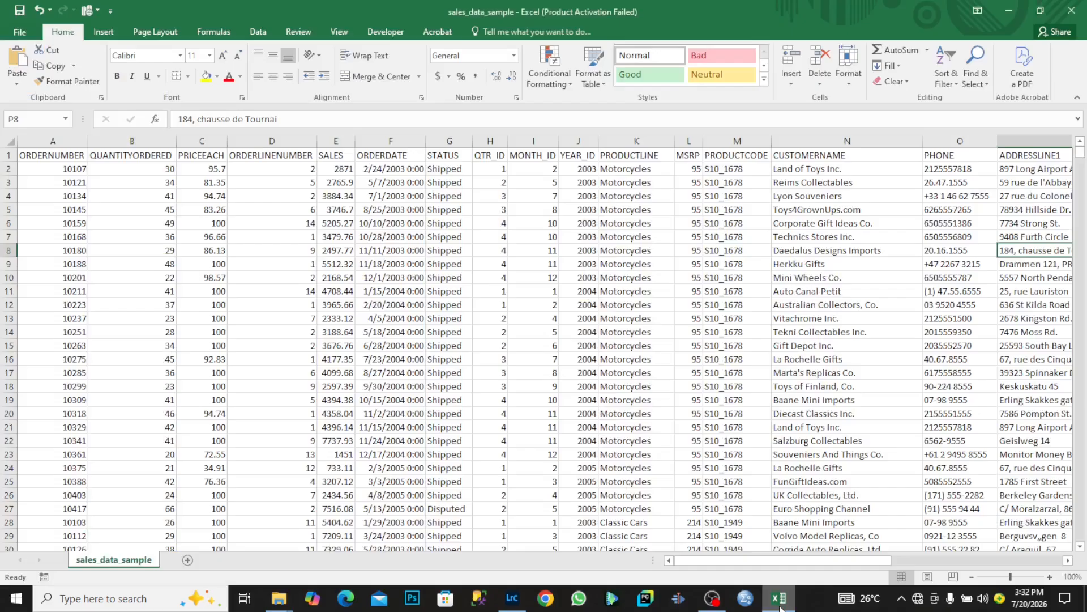
{"action": "left_click", "coordinate": [453, 234]}
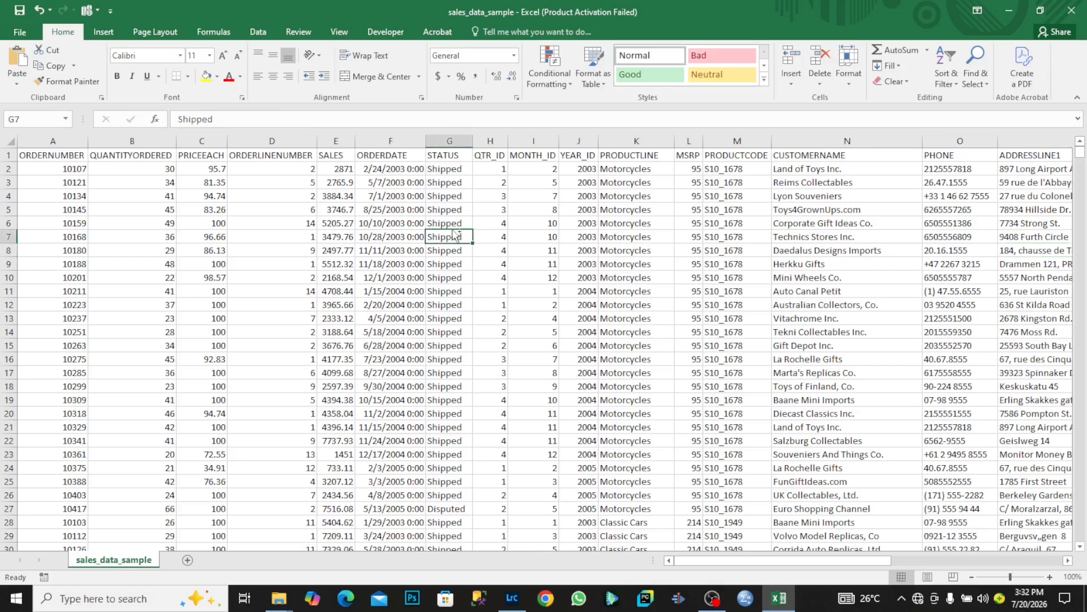
{"action": "key", "text": "ctrl+a"}
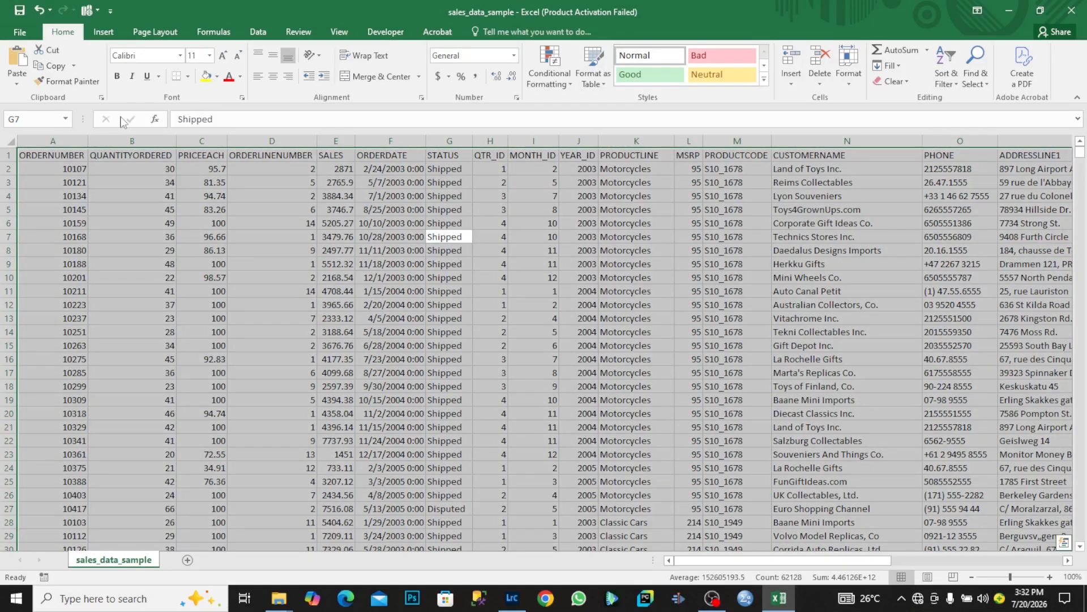
{"action": "left_click", "coordinate": [103, 37]}
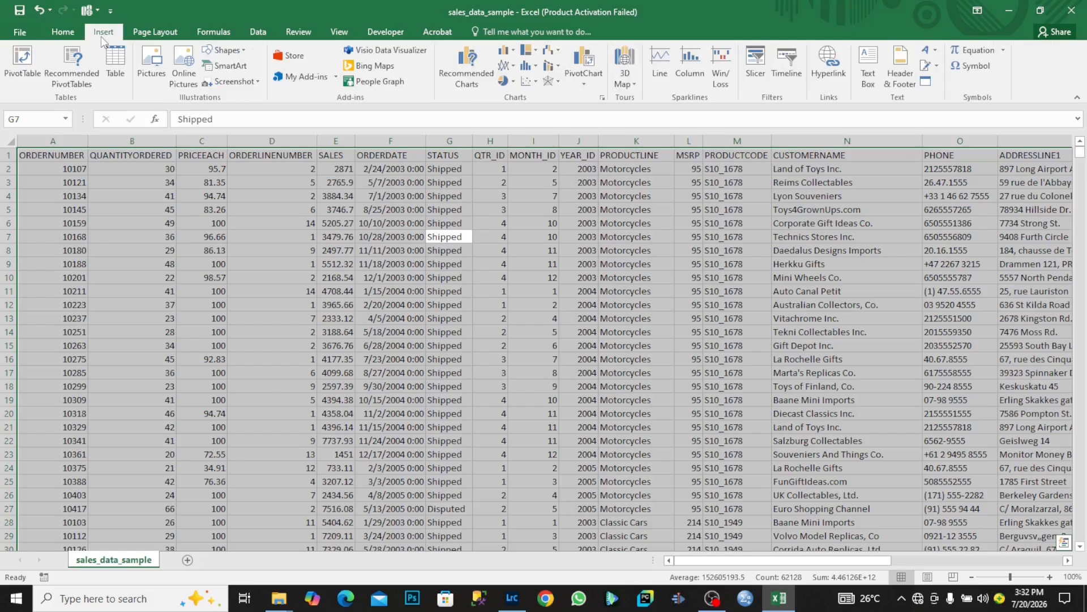
{"action": "left_click", "coordinate": [77, 70]}
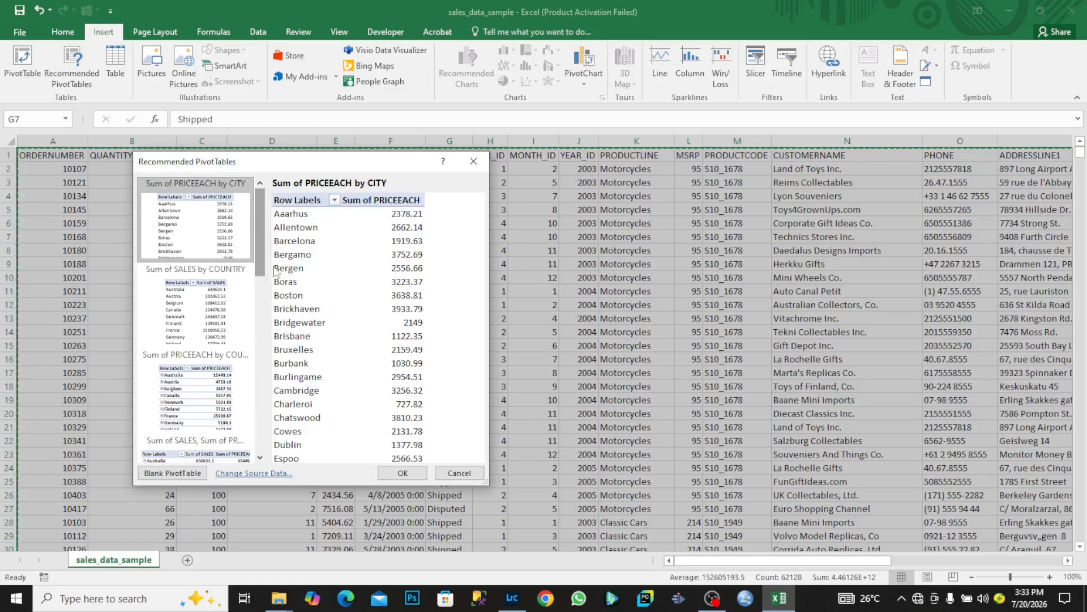
{"action": "left_click_drag", "start_coordinate": [260, 262], "coordinate": [260, 345]}
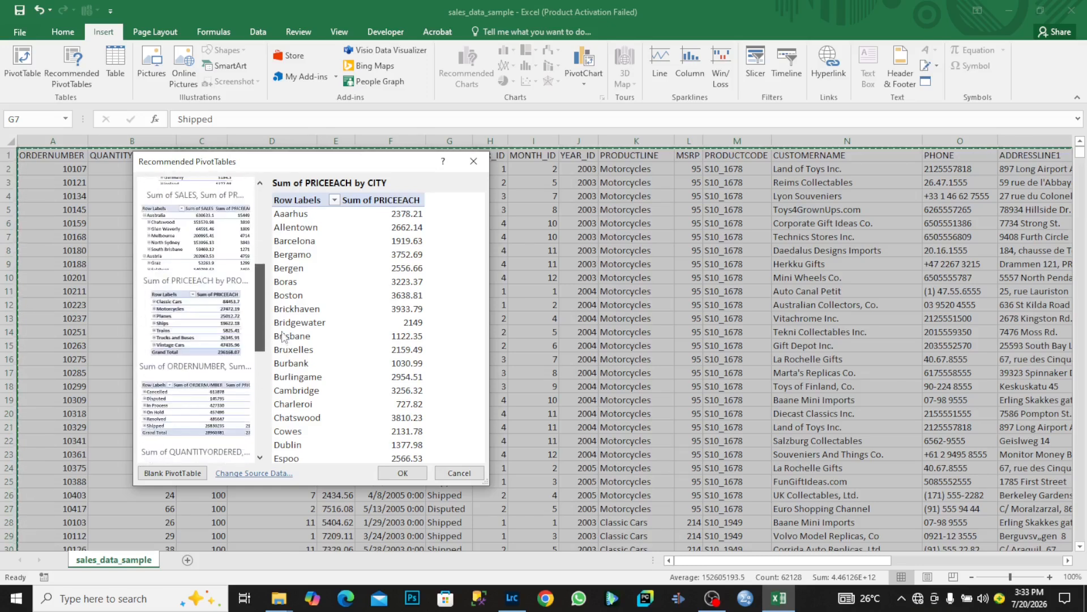
{"action": "left_click", "coordinate": [247, 344]}
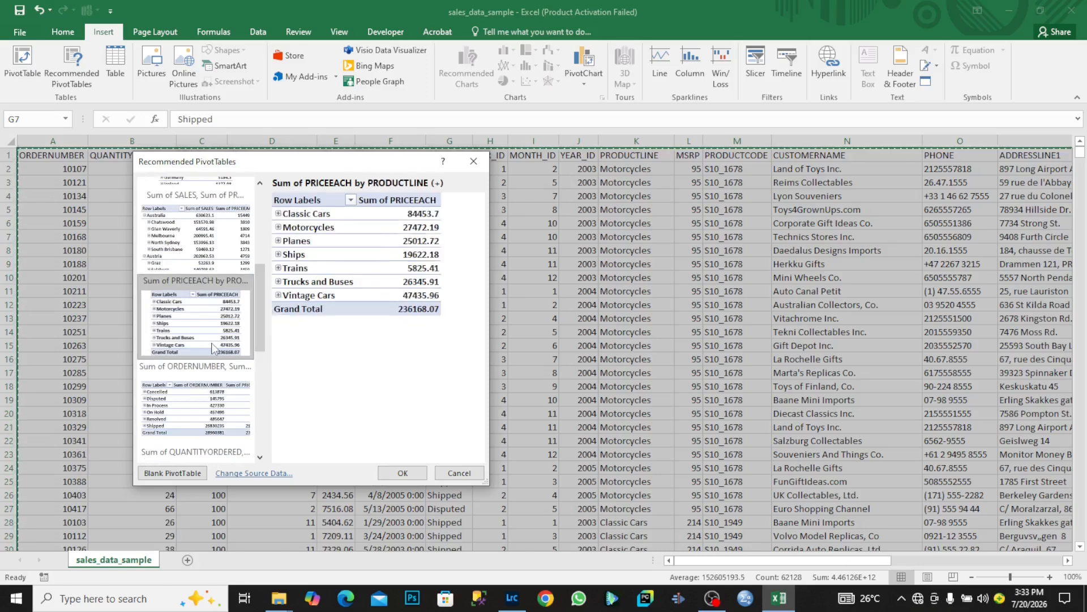
{"action": "left_click_drag", "start_coordinate": [257, 342], "coordinate": [286, 456]}
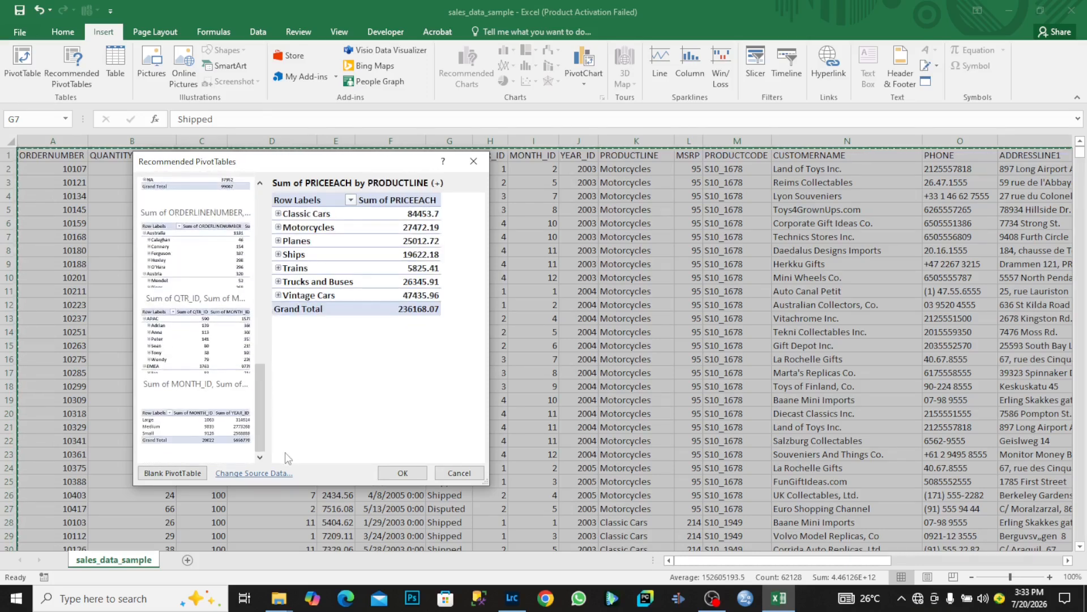
{"action": "left_click", "coordinate": [241, 434]}
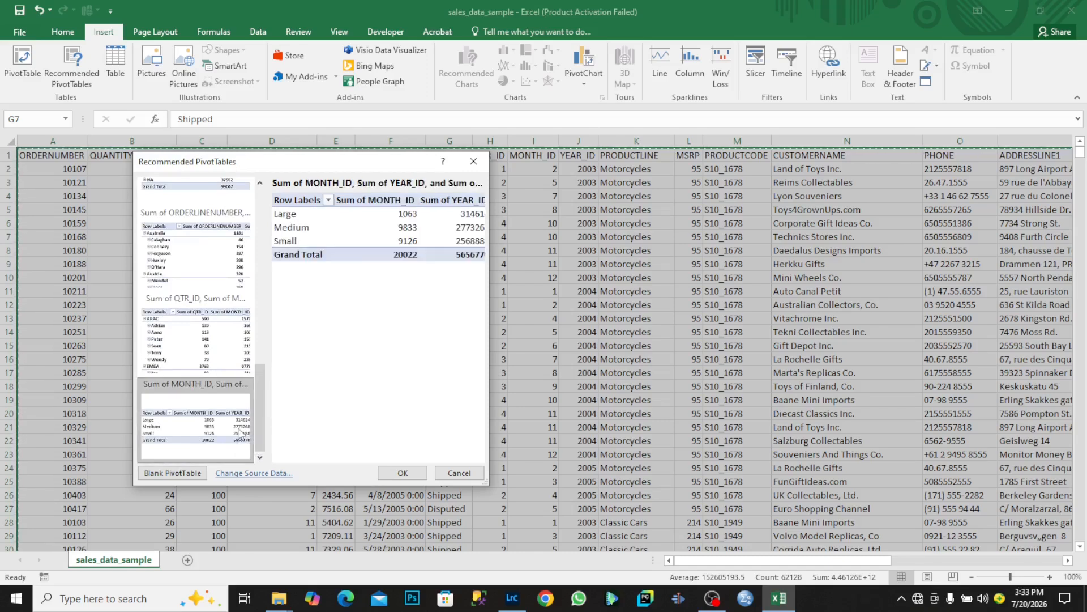
{"action": "left_click", "coordinate": [459, 473]}
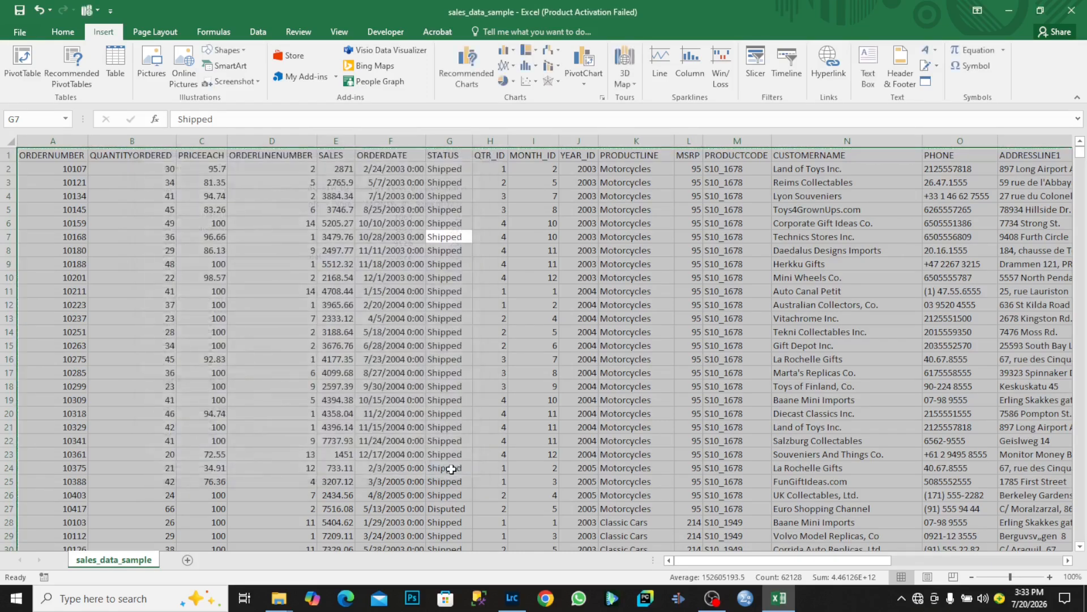
Insert a PivotTable from sales_data_sample!$A$1:$V$2824 onto a new worksheet.
{"action": "left_click", "coordinate": [23, 62]}
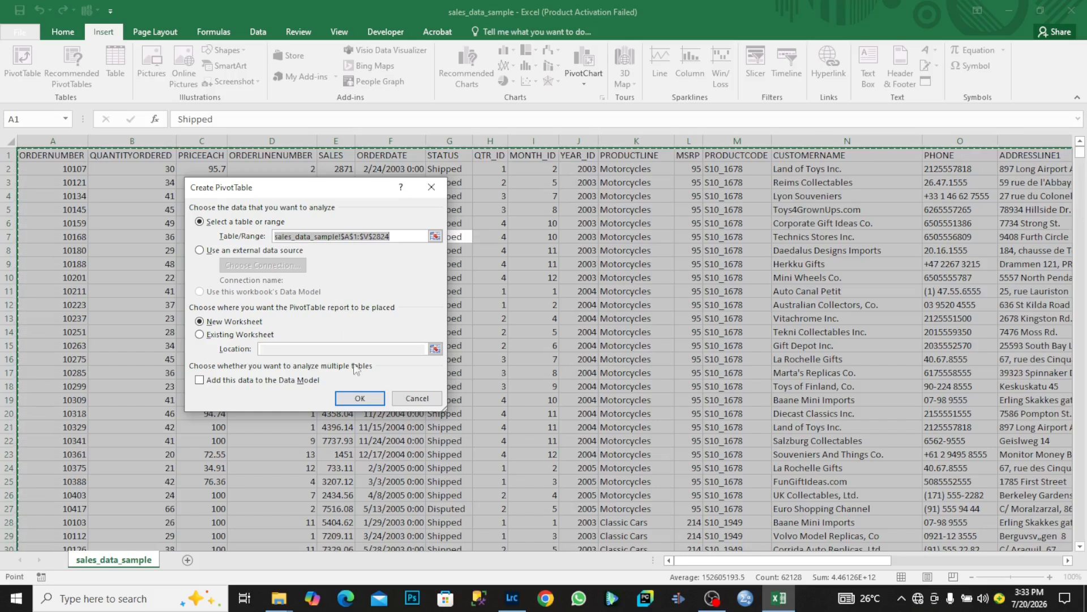
{"action": "left_click", "coordinate": [359, 399]}
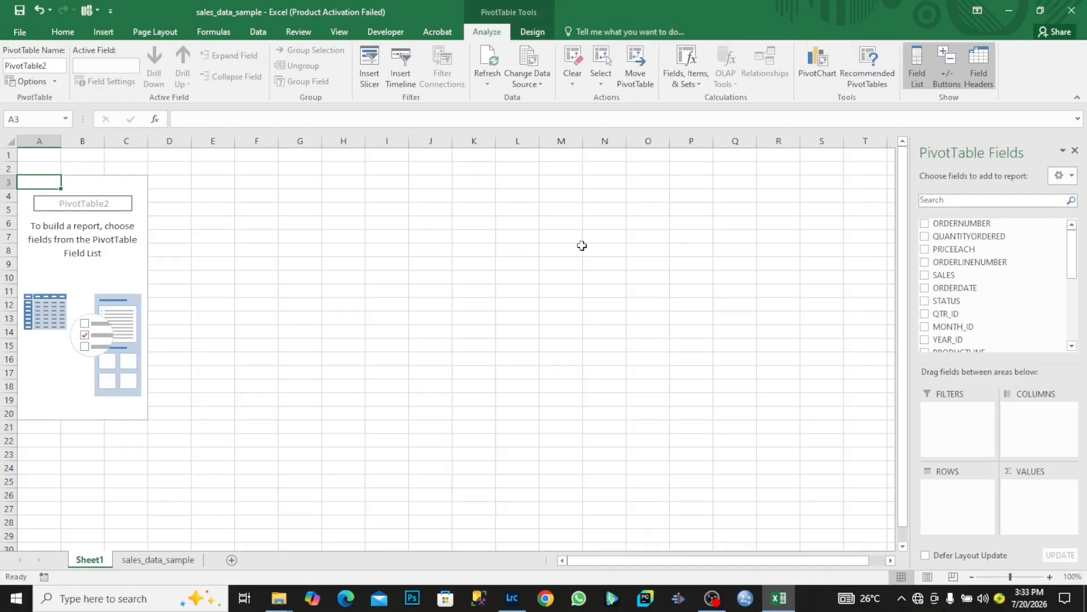
Put YEAR_ID in Rows and SALES in Values, totalling sales for 2003, 2004 and 2005.
{"action": "left_click_drag", "start_coordinate": [1075, 272], "coordinate": [1086, 249]}
{"action": "mouse_move", "coordinate": [1075, 269]}
{"action": "left_mouse_down"}
{"action": "mouse_move", "coordinate": [1085, 337]}
{"action": "mouse_move", "coordinate": [1079, 263]}
{"action": "left_mouse_up"}
{"action": "left_click_drag", "start_coordinate": [954, 276], "coordinate": [953, 494]}
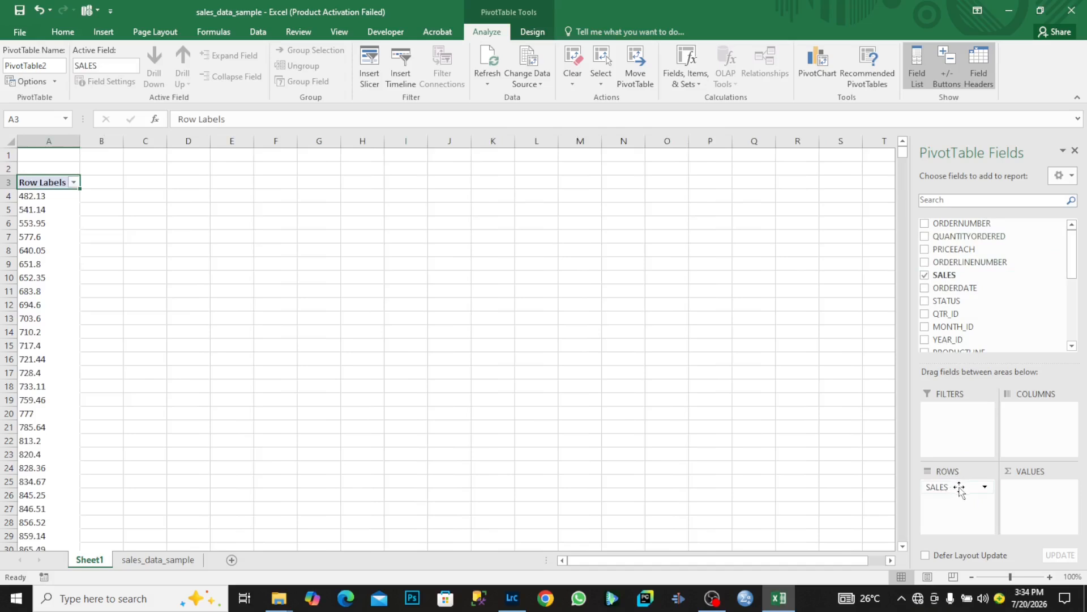
{"action": "left_click", "coordinate": [925, 274]}
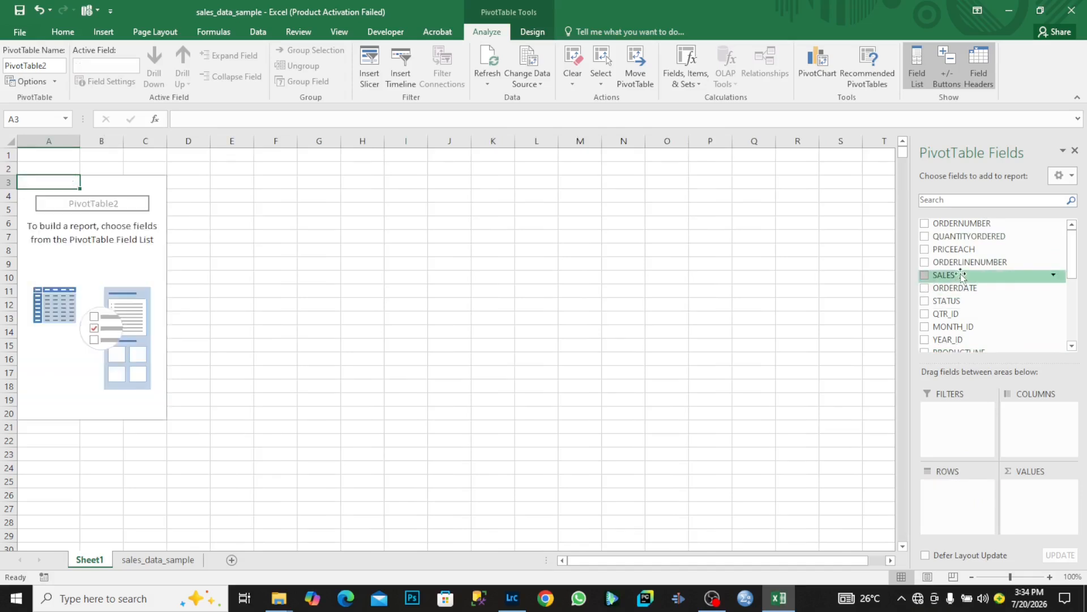
{"action": "mouse_move", "coordinate": [1073, 269]}
{"action": "left_mouse_down"}
{"action": "mouse_move", "coordinate": [1086, 315]}
{"action": "mouse_move", "coordinate": [1082, 286]}
{"action": "left_mouse_up"}
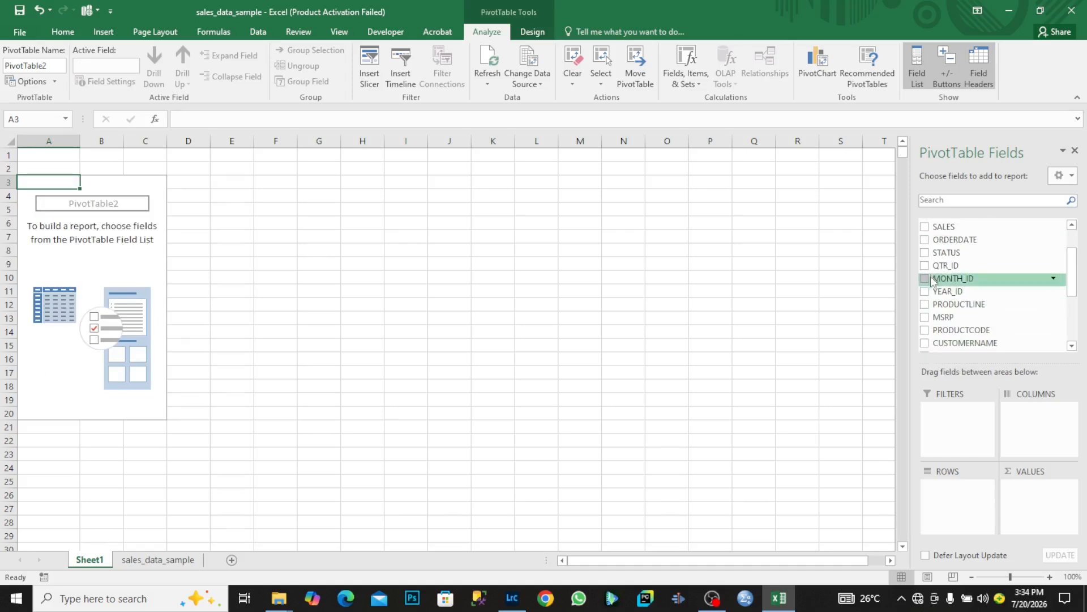
{"action": "left_click_drag", "start_coordinate": [927, 295], "coordinate": [1022, 419]}
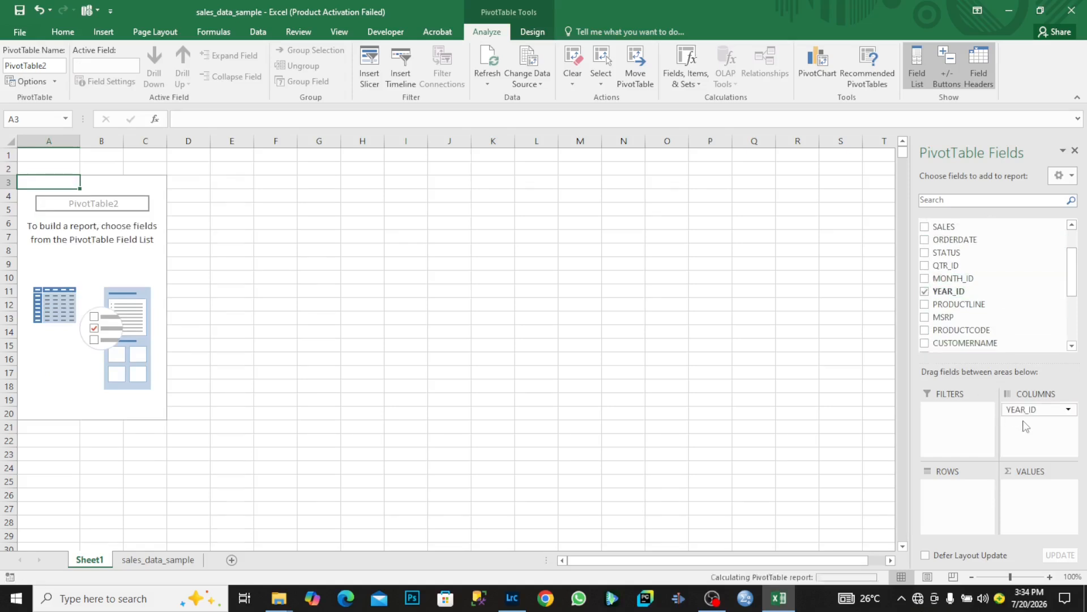
{"action": "left_click", "coordinate": [926, 292]}
{"action": "left_click_drag", "start_coordinate": [937, 297], "coordinate": [957, 502]}
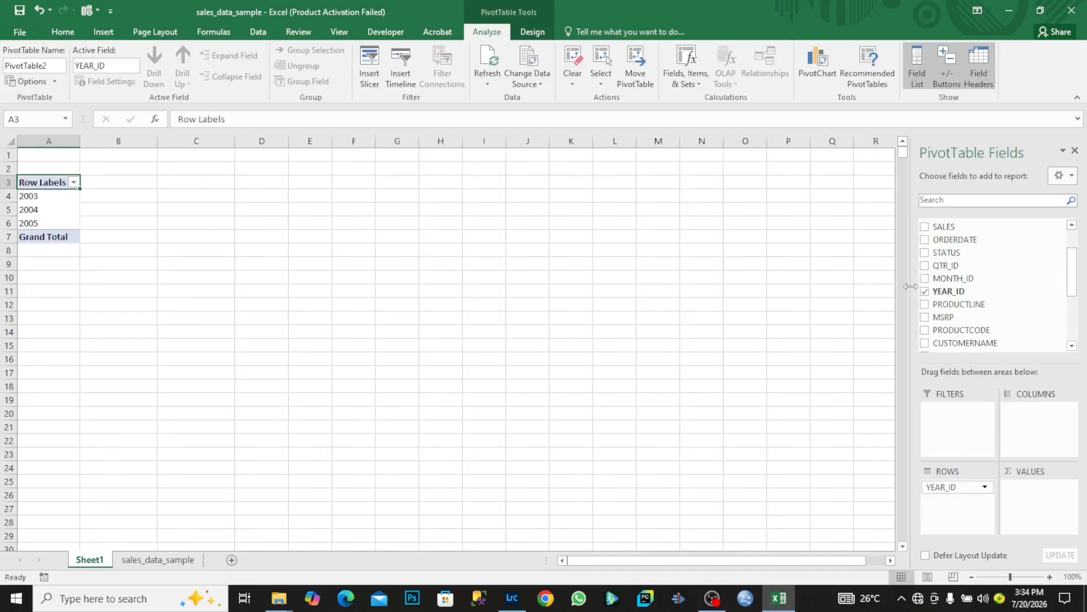
{"action": "left_click_drag", "start_coordinate": [932, 226], "coordinate": [1033, 424]}
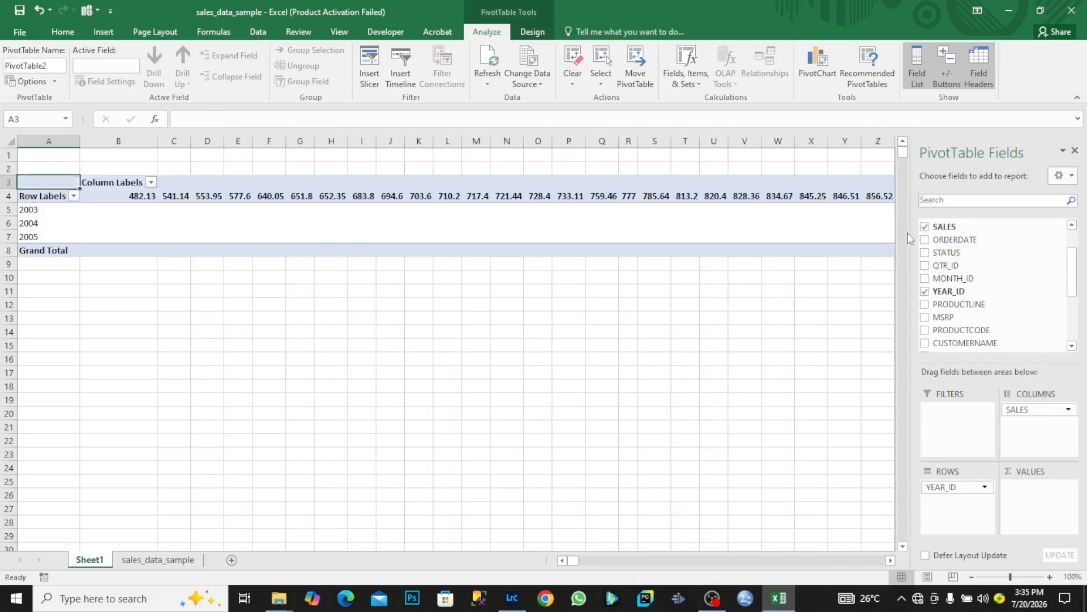
{"action": "left_click", "coordinate": [925, 228]}
{"action": "left_click_drag", "start_coordinate": [944, 231], "coordinate": [1045, 513]}
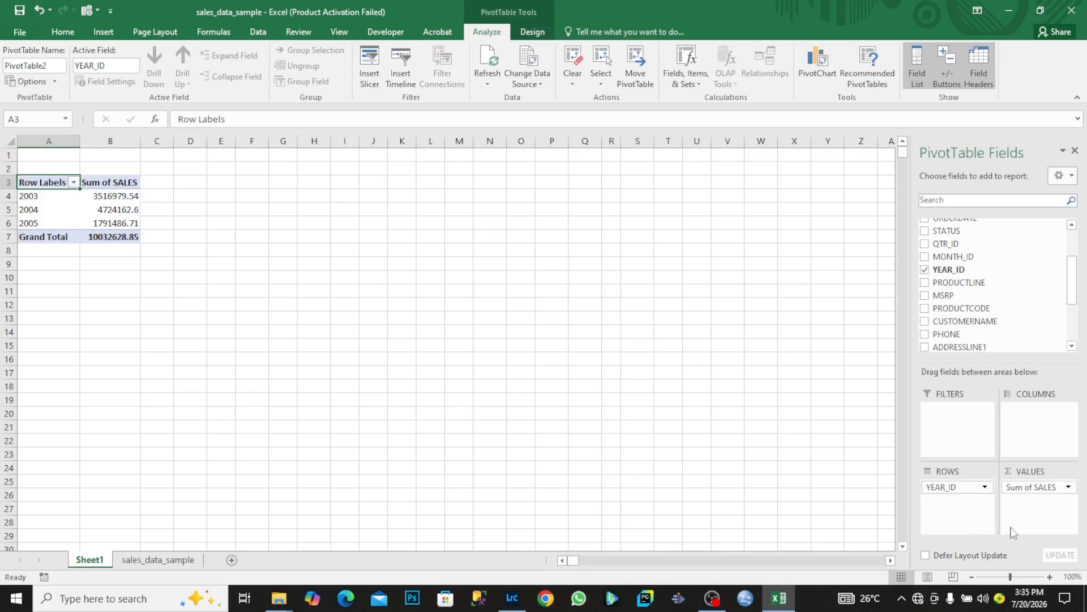
Change the SALES value field summary from Sum to Average in Value Field Settings.
{"action": "left_click", "coordinate": [1068, 488]}
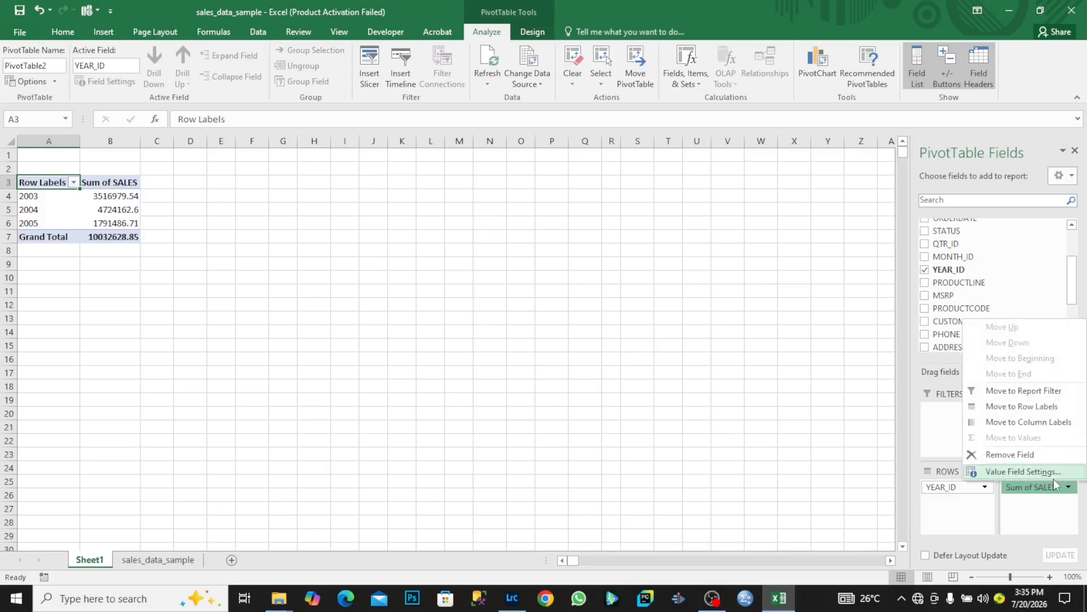
{"action": "left_click", "coordinate": [1058, 476]}
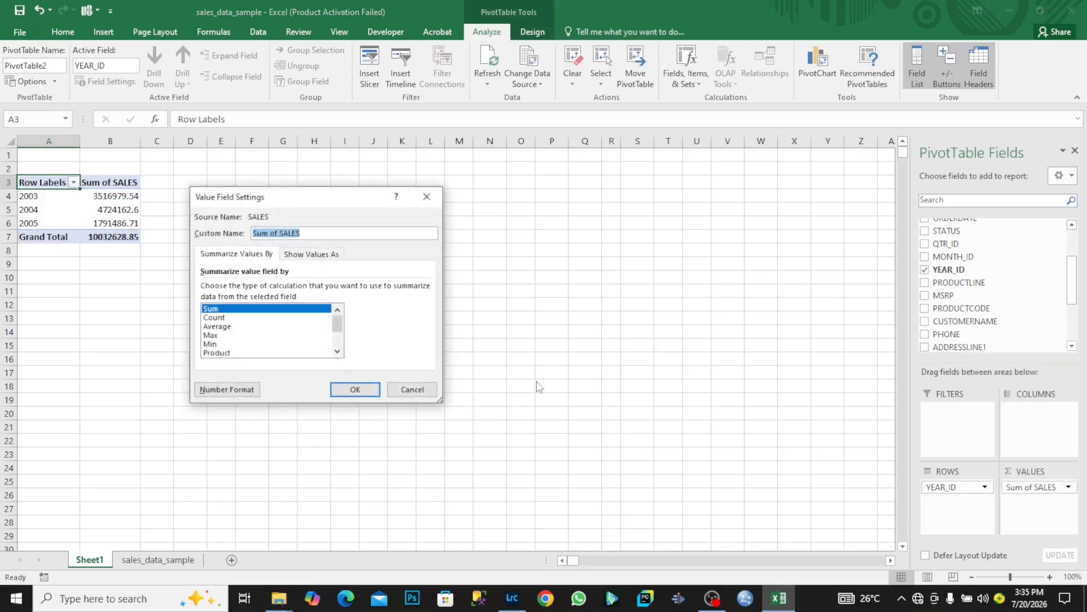
{"action": "left_click", "coordinate": [280, 317]}
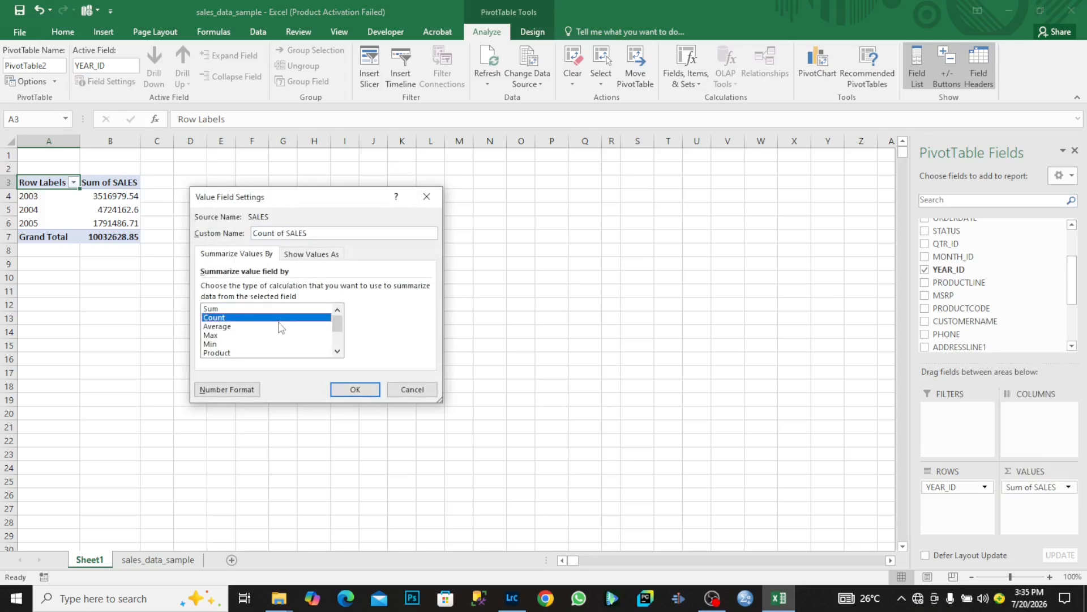
{"action": "left_click", "coordinate": [281, 326]}
{"action": "left_click", "coordinate": [282, 335]}
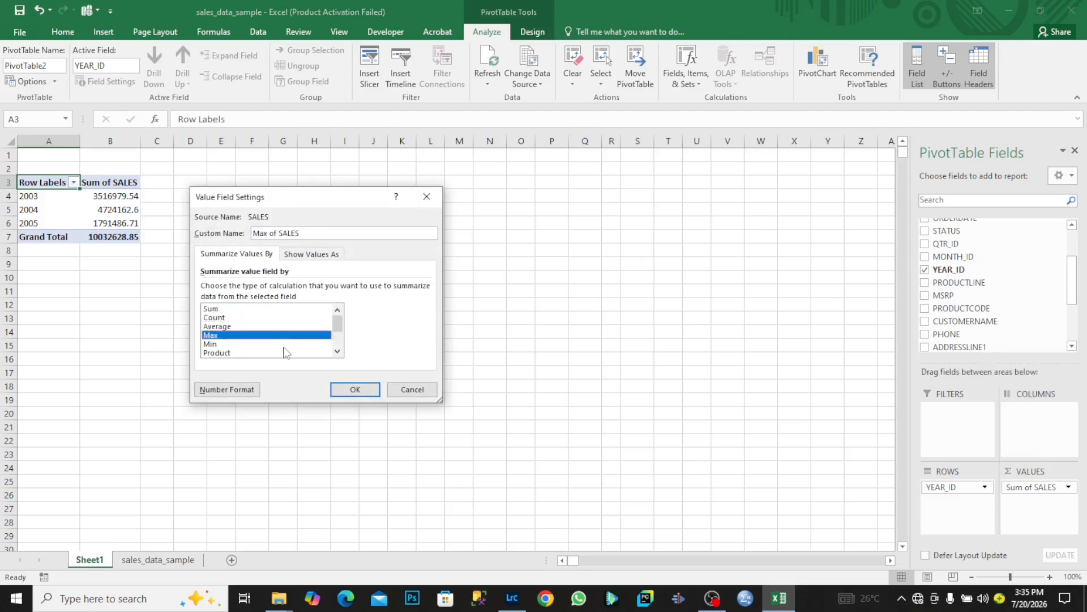
{"action": "left_click", "coordinate": [283, 343]}
{"action": "left_click", "coordinate": [286, 353]}
{"action": "mouse_move", "coordinate": [336, 329]}
{"action": "left_mouse_down"}
{"action": "mouse_move", "coordinate": [339, 346]}
{"action": "mouse_move", "coordinate": [339, 331]}
{"action": "left_mouse_up"}
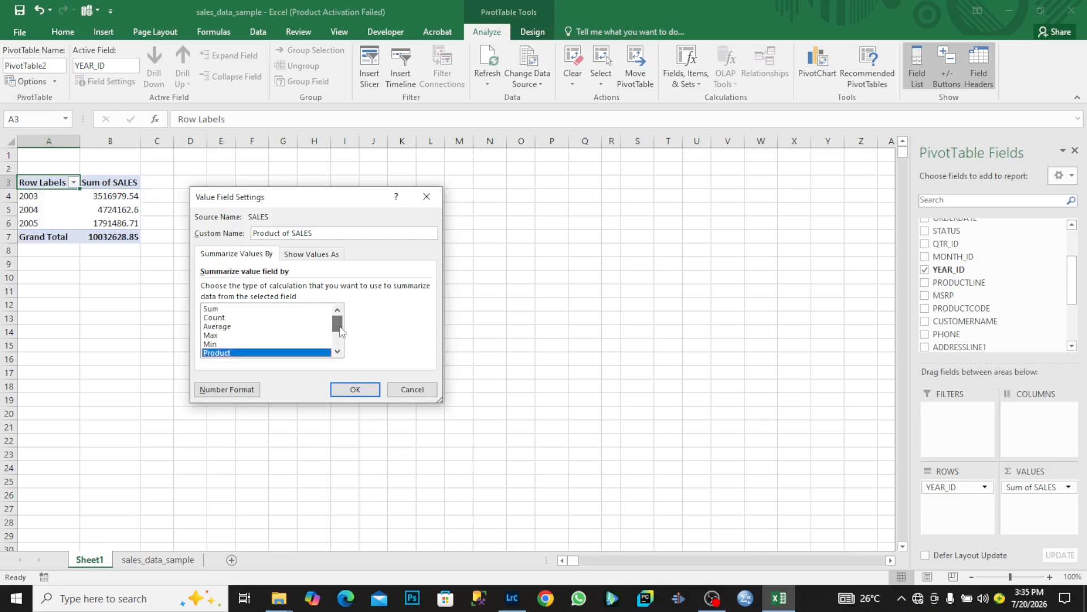
{"action": "left_click", "coordinate": [303, 327]}
{"action": "left_click", "coordinate": [353, 390]}
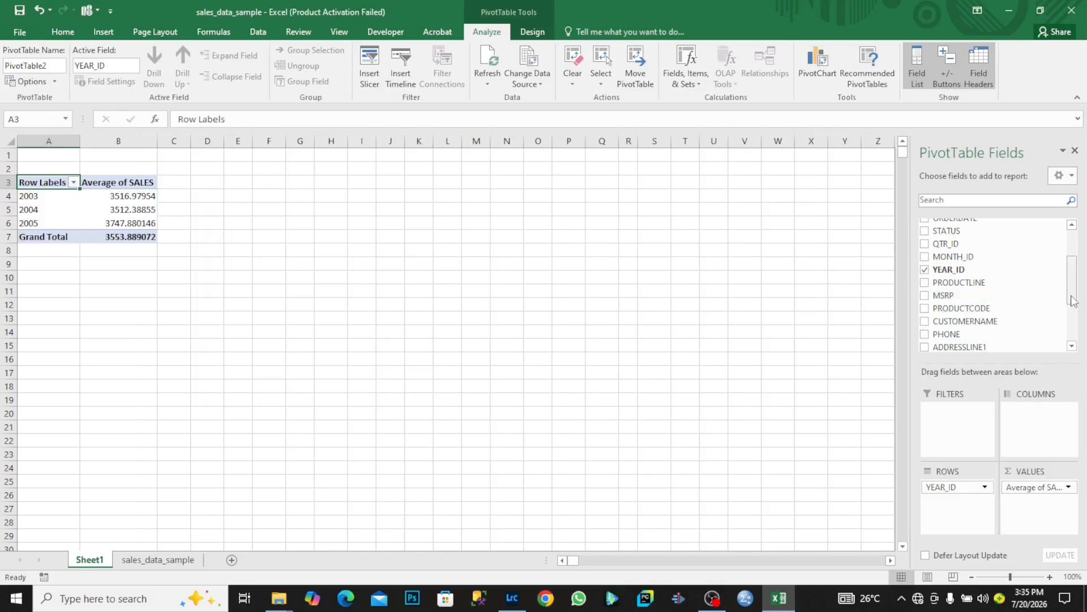
{"action": "mouse_move", "coordinate": [1072, 298]}
{"action": "left_mouse_down"}
{"action": "mouse_move", "coordinate": [1073, 267]}
{"action": "mouse_move", "coordinate": [1072, 315]}
{"action": "left_mouse_up"}
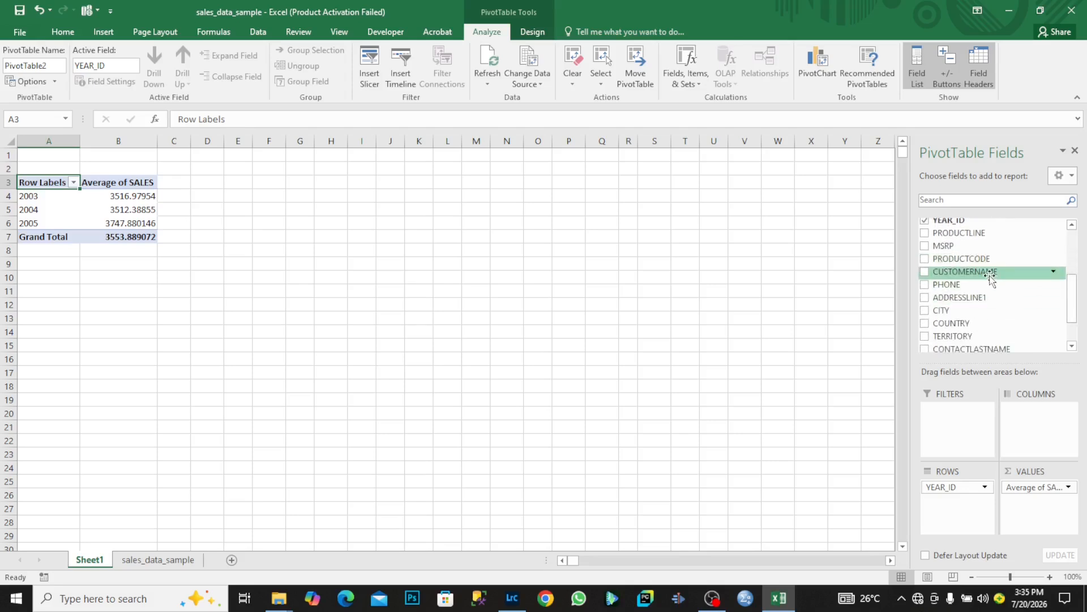
{"action": "left_click_drag", "start_coordinate": [990, 277], "coordinate": [967, 423]}
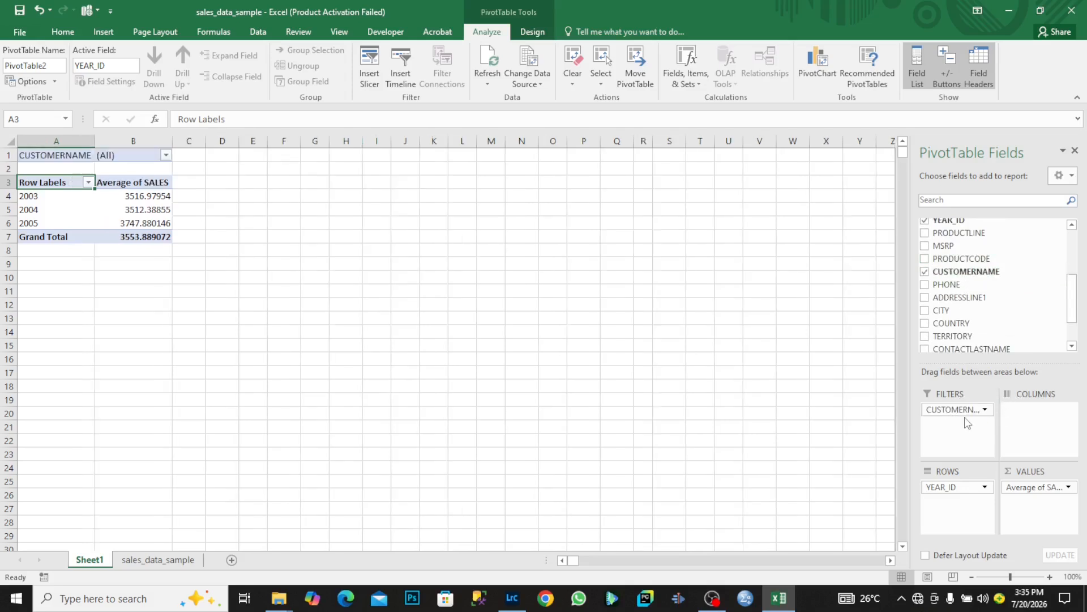
{"action": "left_click", "coordinate": [167, 155]}
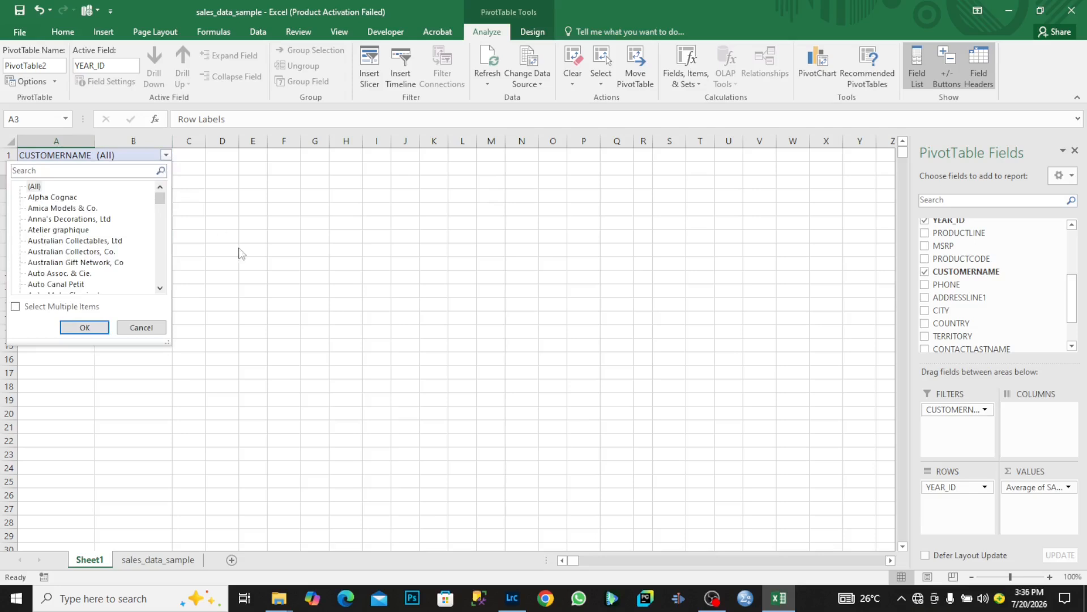
{"action": "left_click", "coordinate": [245, 264]}
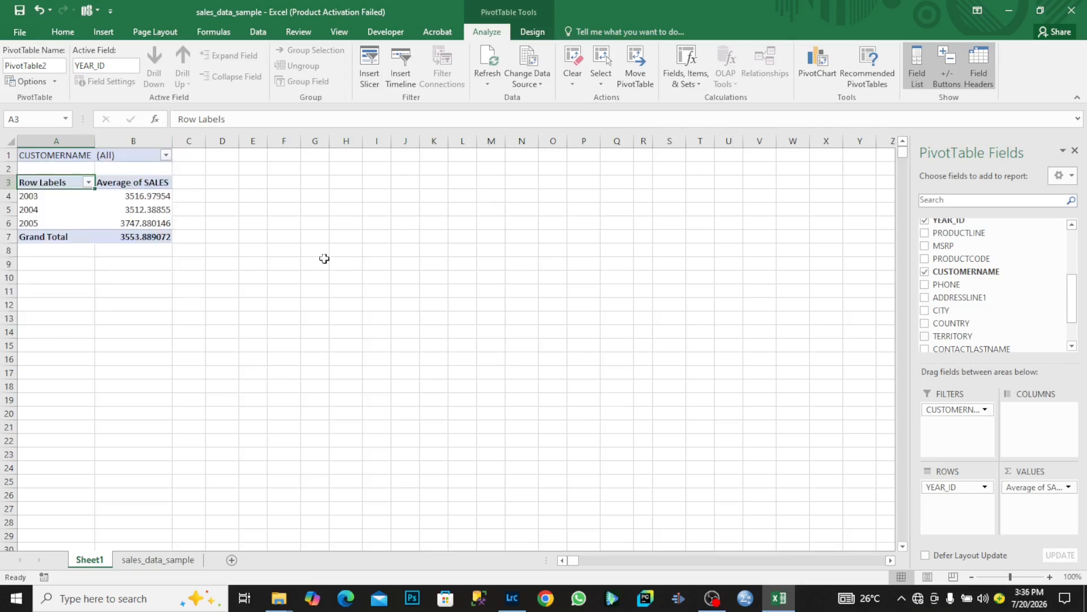
{"action": "left_click", "coordinate": [128, 198]}
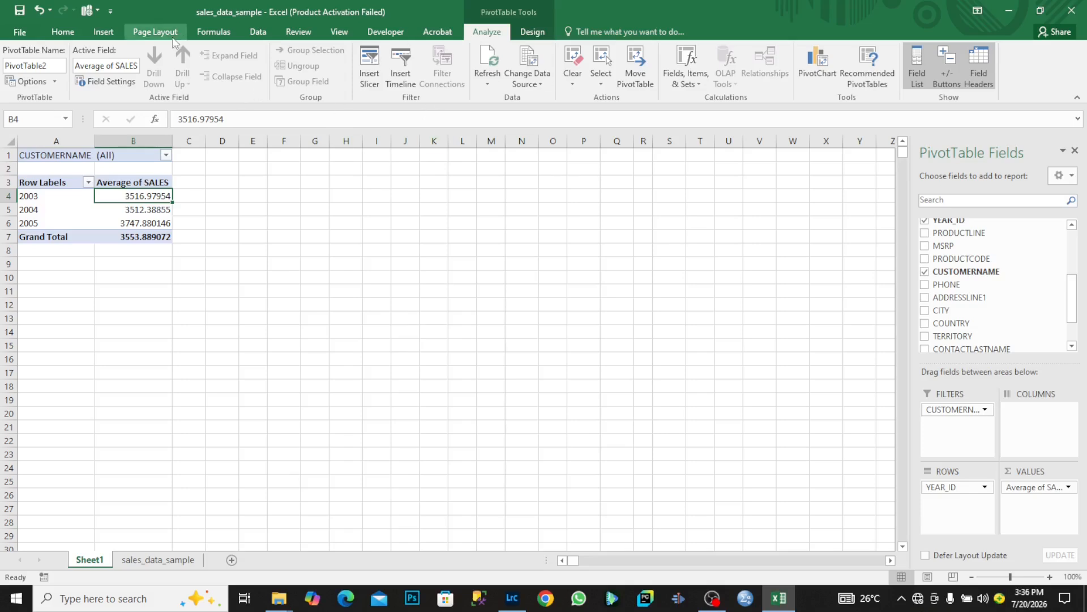
Apply the red light PivotTable style to PivotTable2.
{"action": "left_click", "coordinate": [105, 35]}
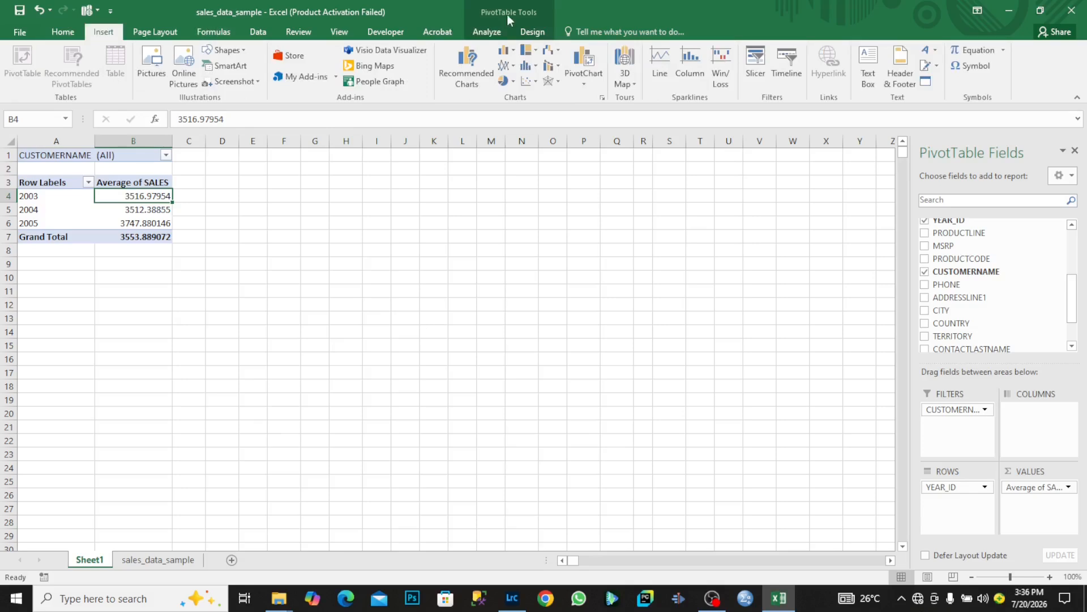
{"action": "left_click", "coordinate": [533, 33]}
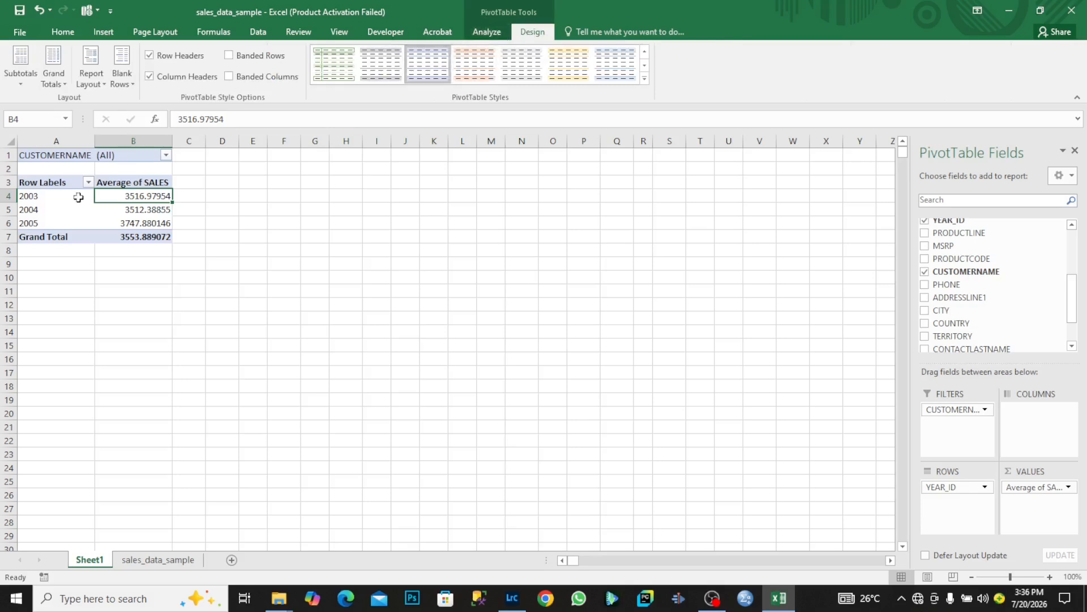
{"action": "key", "text": "ctrl+a"}
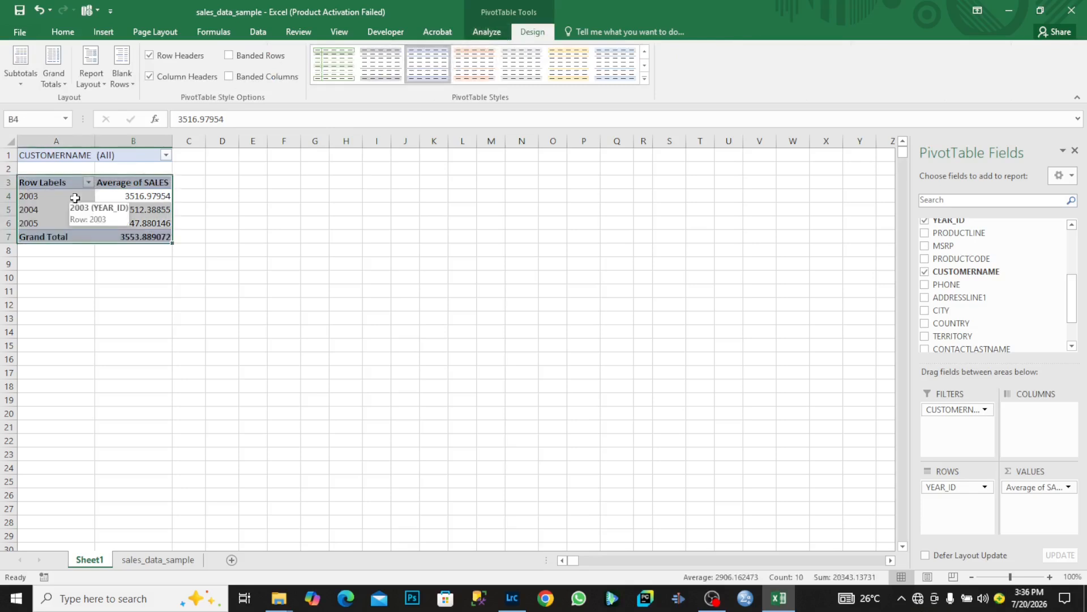
{"action": "left_click", "coordinate": [470, 68]}
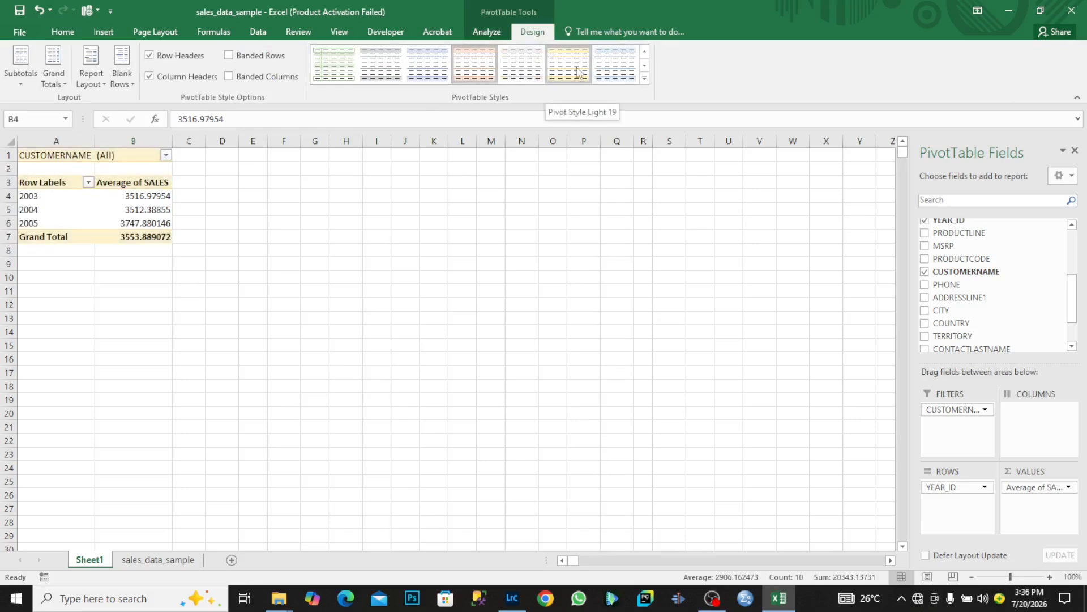
{"action": "left_click", "coordinate": [645, 80]}
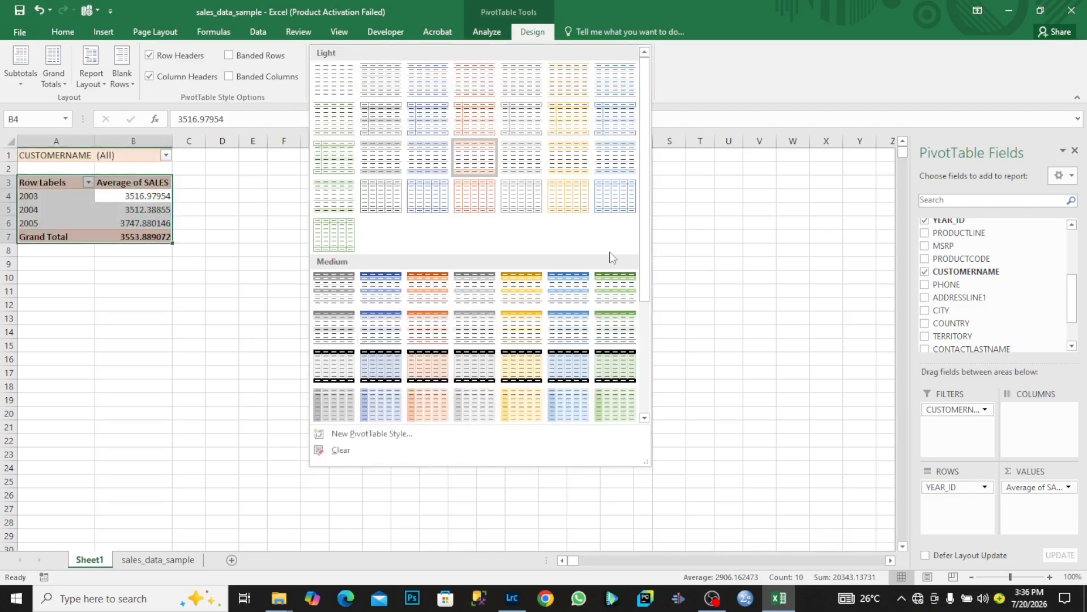
{"action": "left_click", "coordinate": [771, 72]}
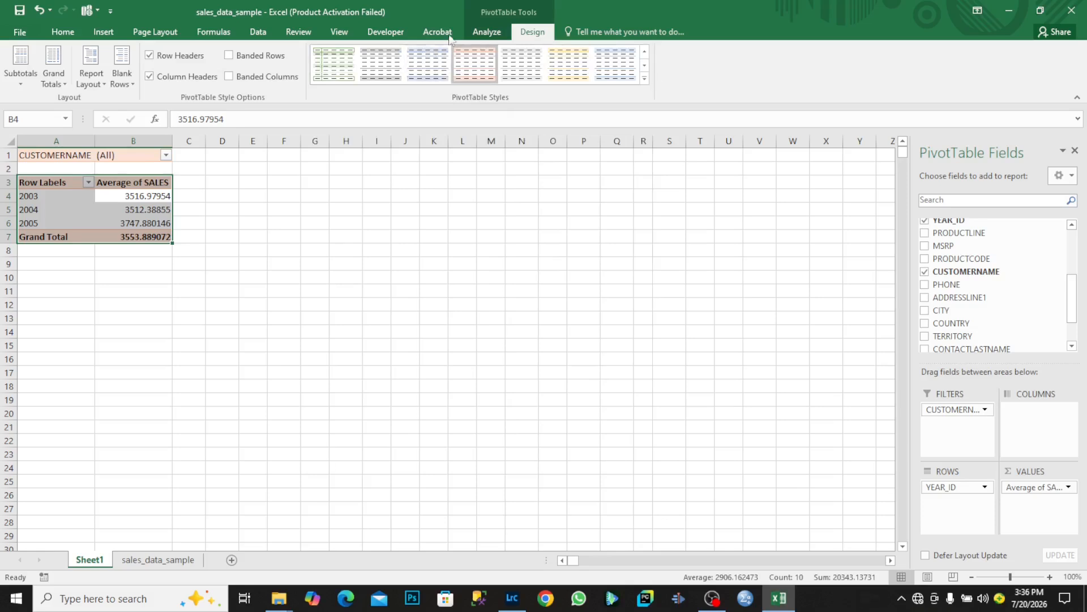
Select the whole pivot table range A3:B7 again.
{"action": "left_click", "coordinate": [491, 29]}
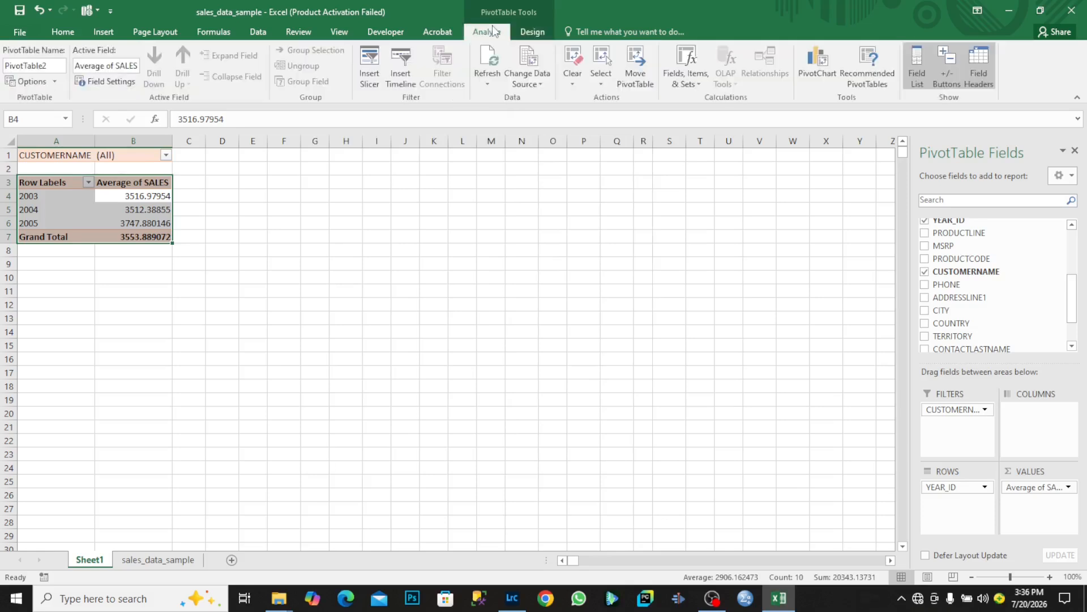
{"action": "left_click", "coordinate": [154, 226]}
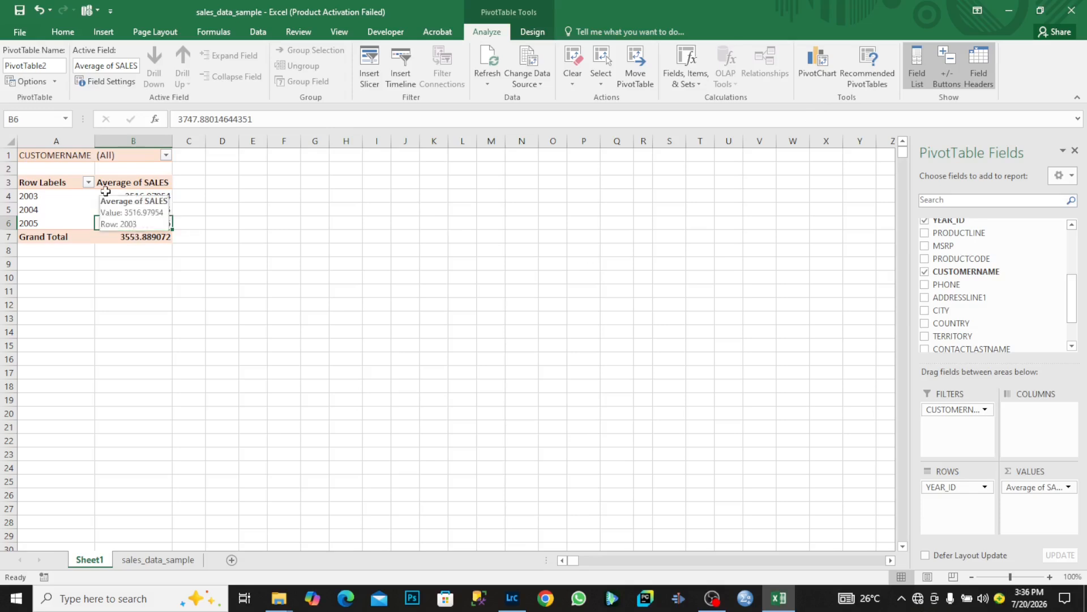
{"action": "key", "text": "ctrl+a"}
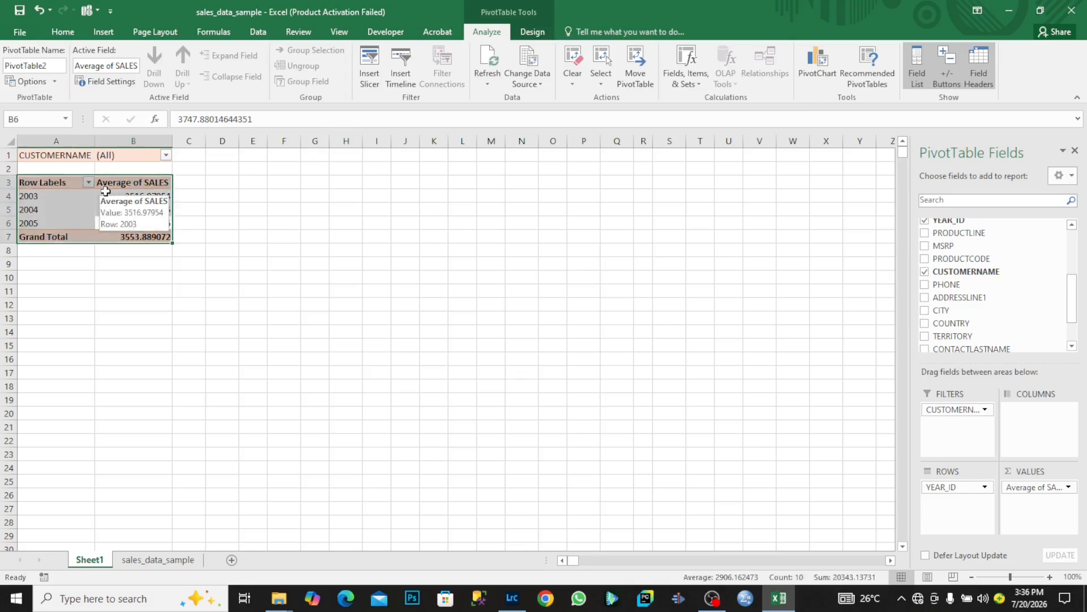
Start a PivotChart and browse the chart types from Line down to Combo.
{"action": "left_click", "coordinate": [816, 74]}
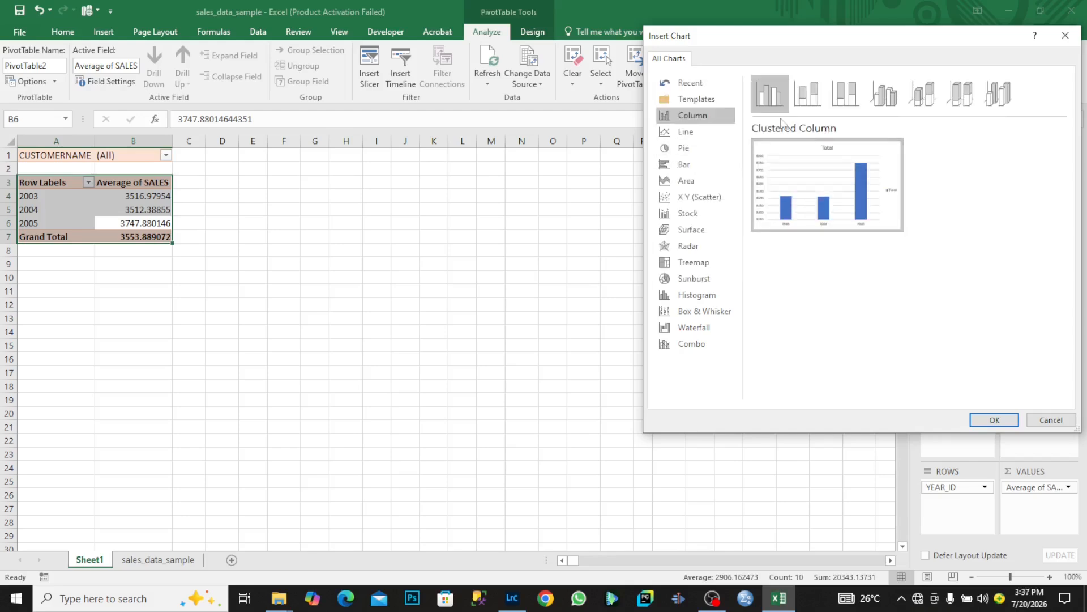
{"action": "mouse_move", "coordinate": [756, 148]}
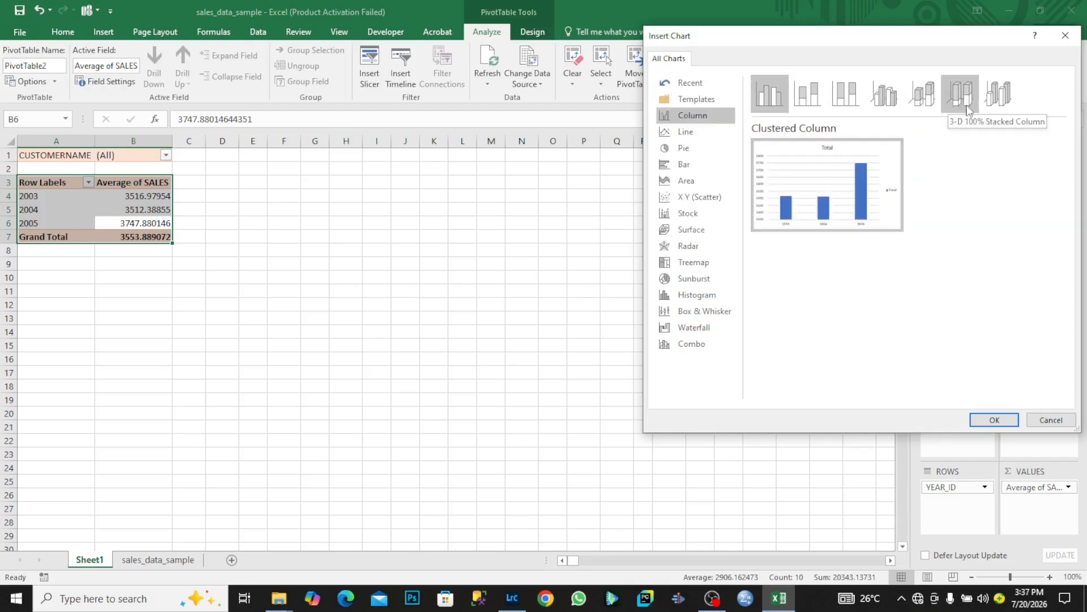
{"action": "left_click", "coordinate": [706, 131]}
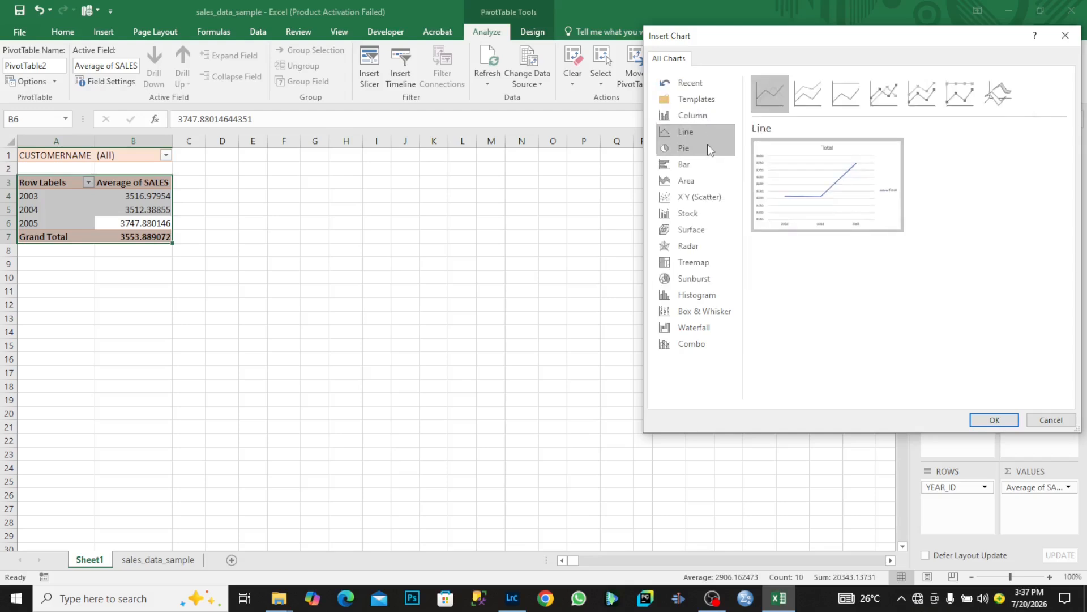
{"action": "left_click", "coordinate": [708, 146]}
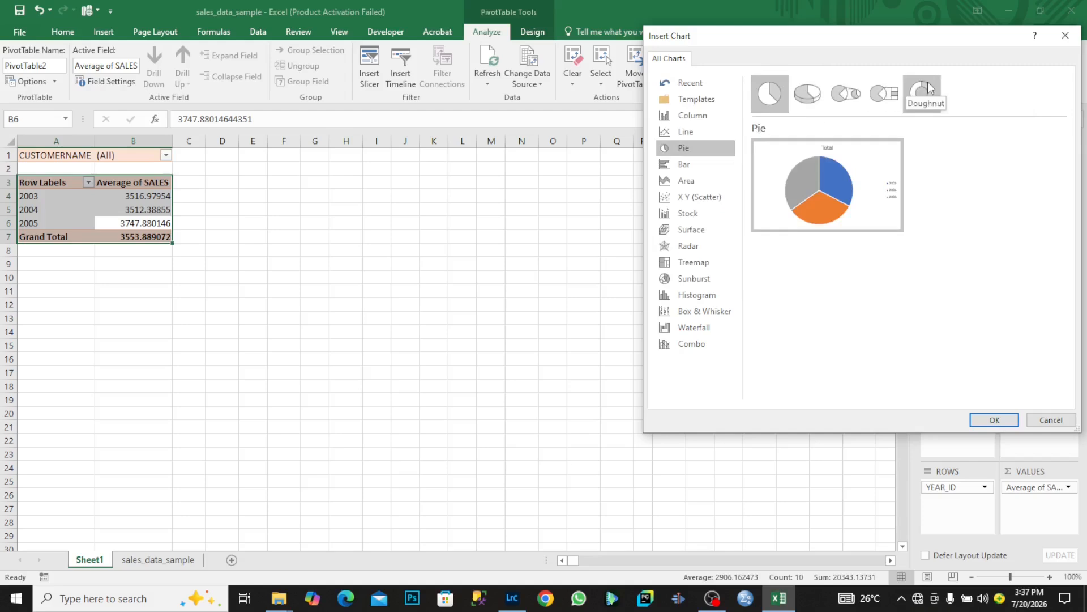
{"action": "left_click", "coordinate": [716, 168]}
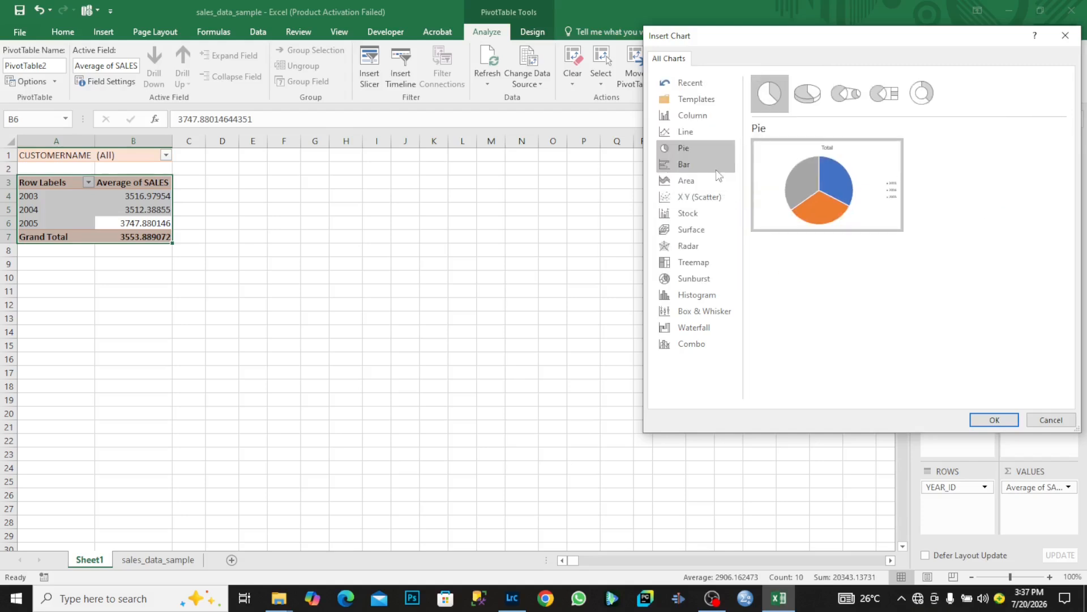
{"action": "left_click", "coordinate": [713, 181]}
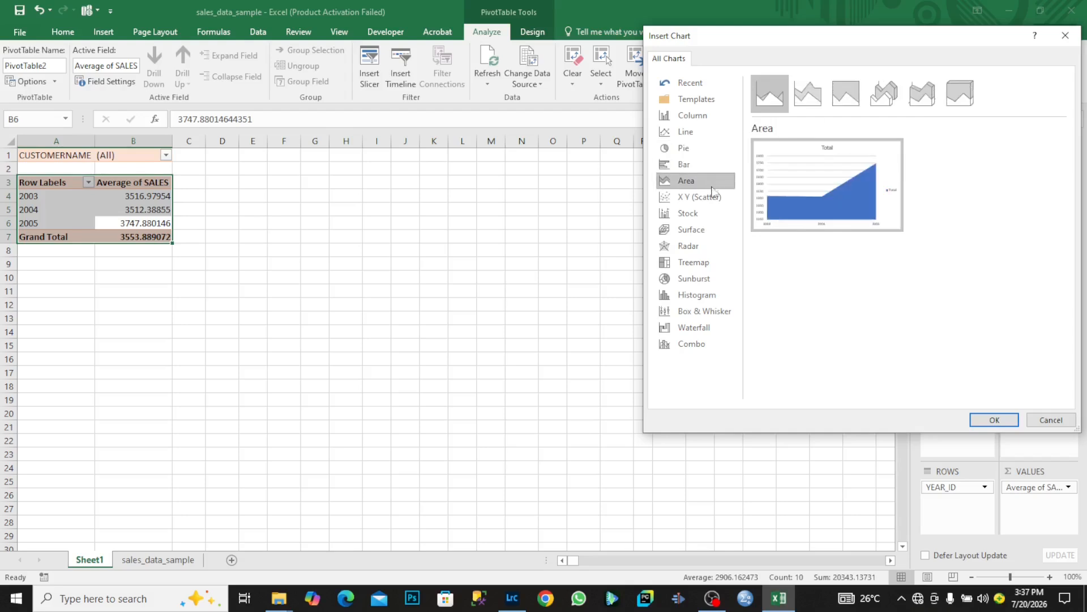
{"action": "left_click", "coordinate": [713, 197]}
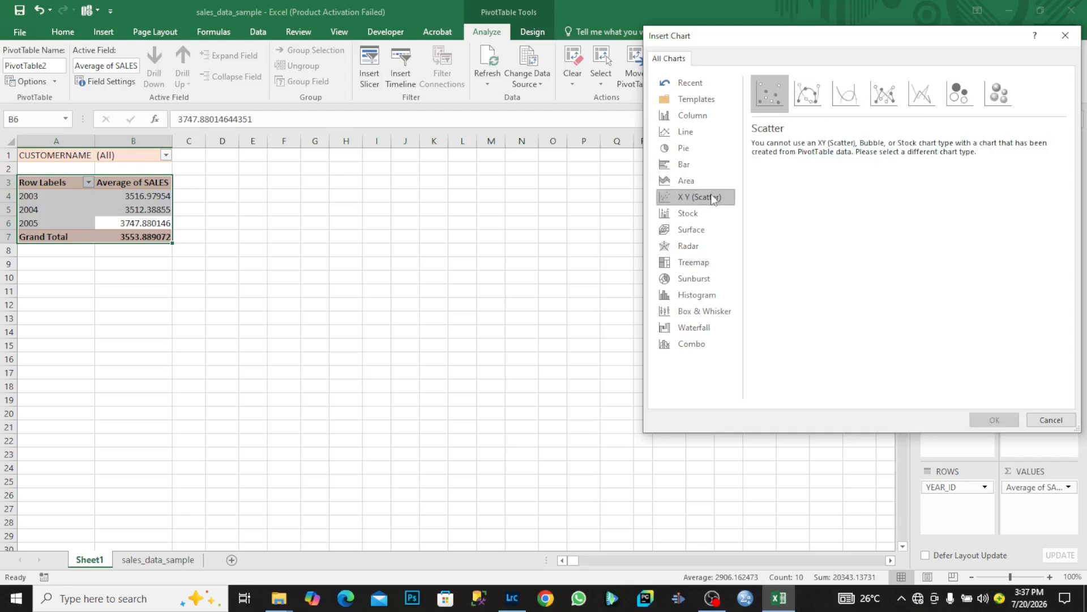
{"action": "left_click", "coordinate": [711, 213]}
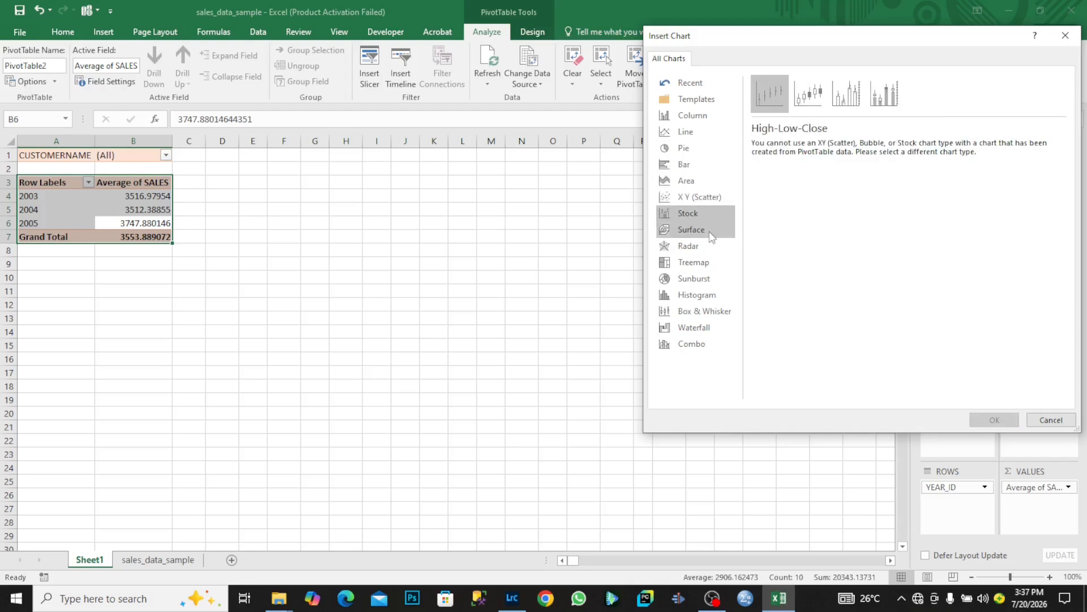
{"action": "left_click", "coordinate": [709, 231]}
{"action": "left_click", "coordinate": [709, 246]}
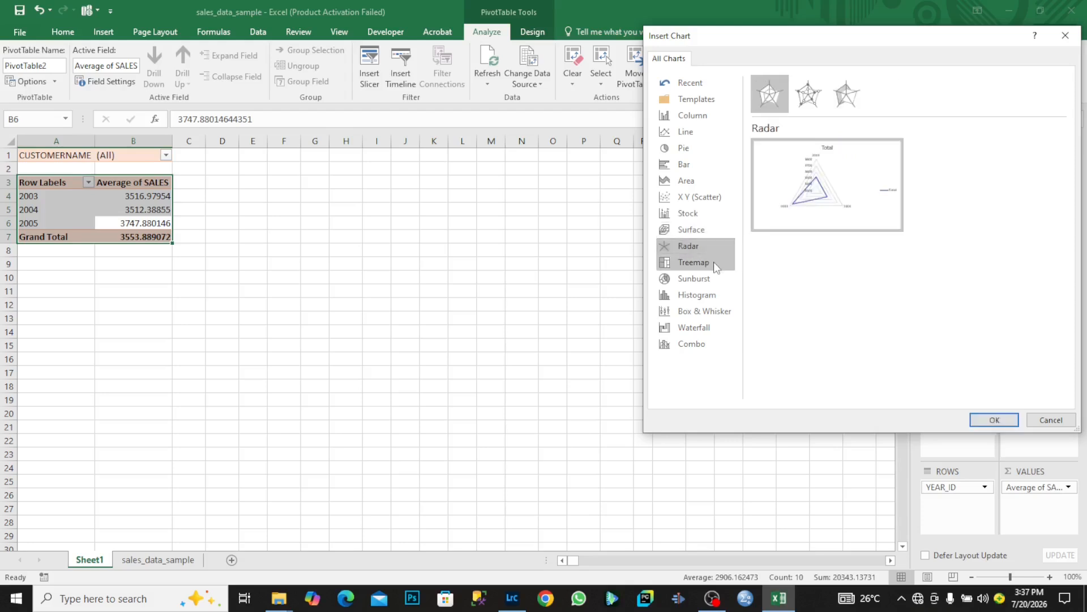
{"action": "left_click", "coordinate": [713, 262]}
{"action": "left_click", "coordinate": [713, 278]}
{"action": "left_click", "coordinate": [712, 293]}
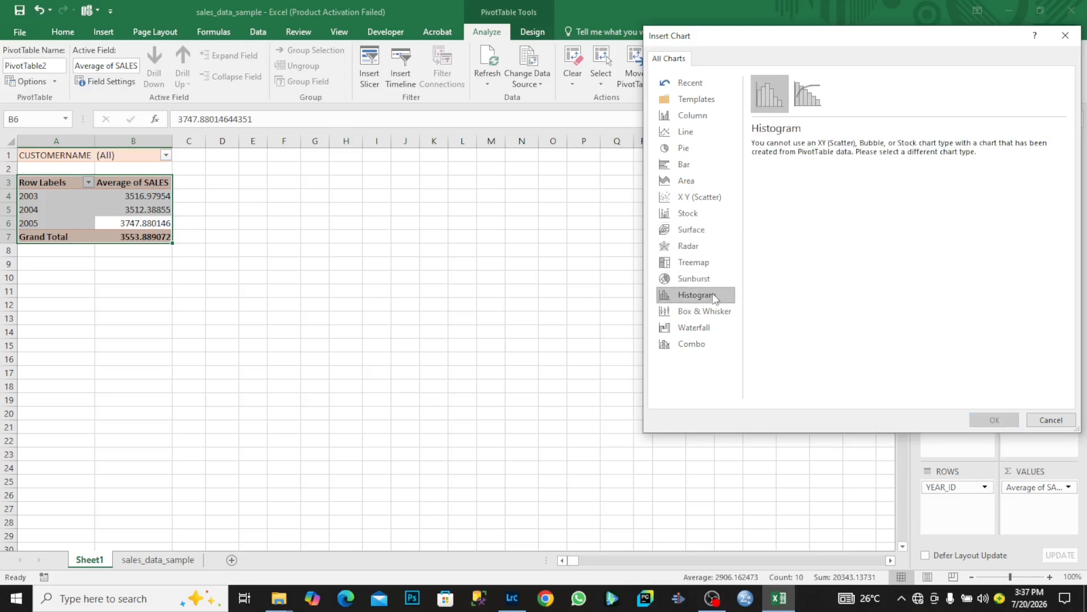
{"action": "left_click", "coordinate": [716, 309]}
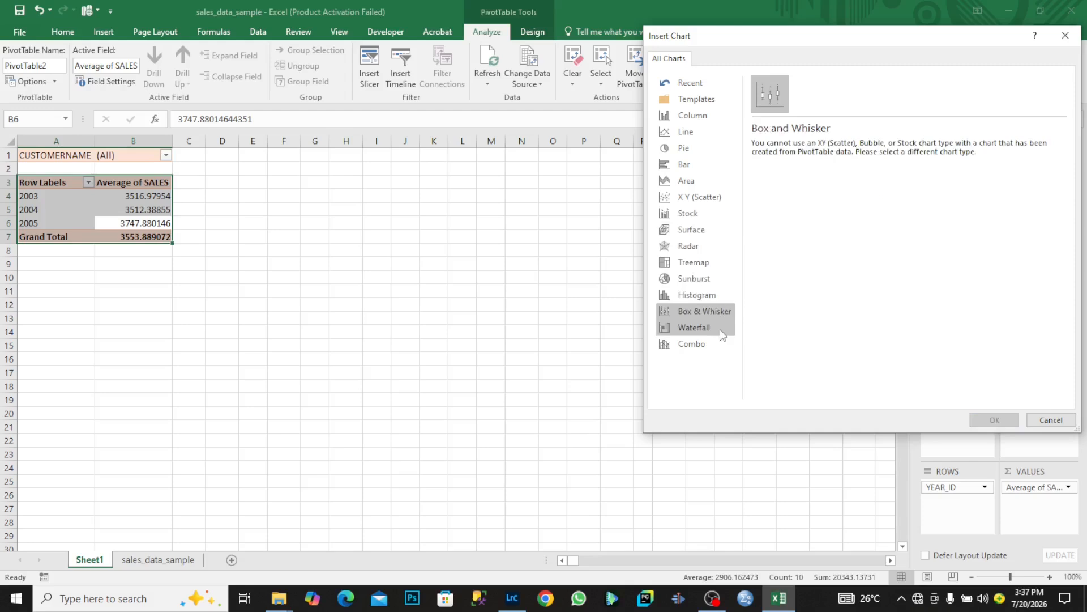
{"action": "left_click", "coordinate": [719, 329]}
{"action": "left_click", "coordinate": [722, 344]}
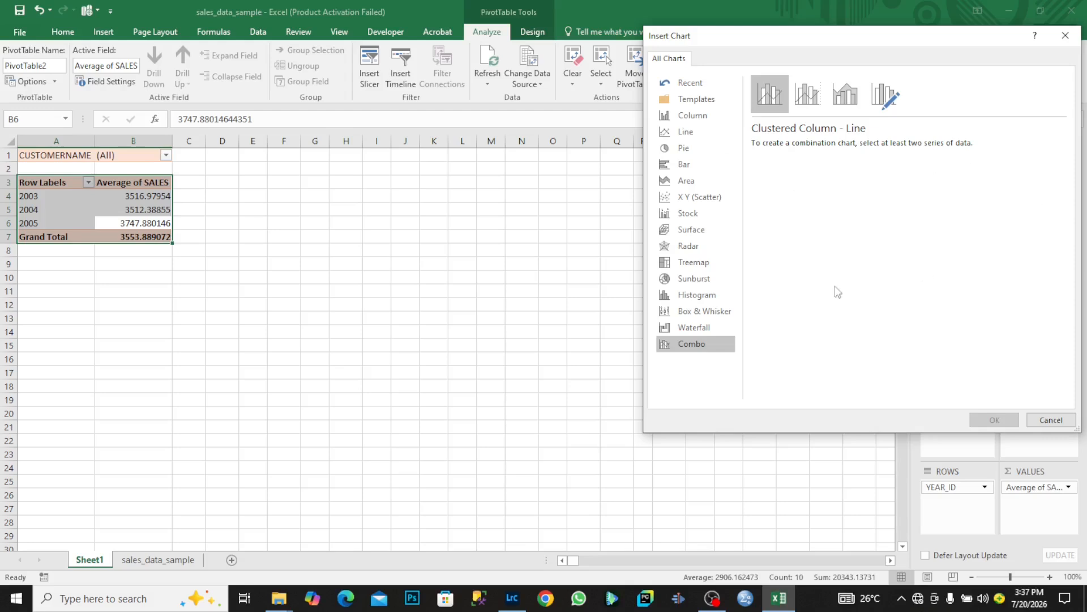
Browse back up the chart types from Waterfall to Pie, previewing the yearly averages.
{"action": "left_click", "coordinate": [720, 325]}
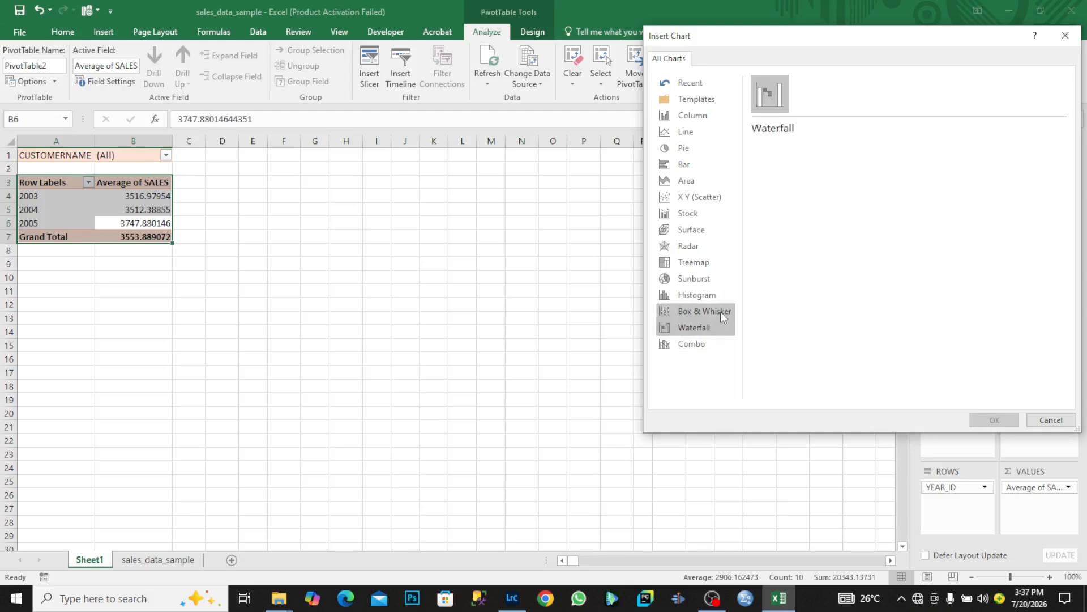
{"action": "left_click", "coordinate": [721, 310]}
{"action": "left_click", "coordinate": [721, 297]}
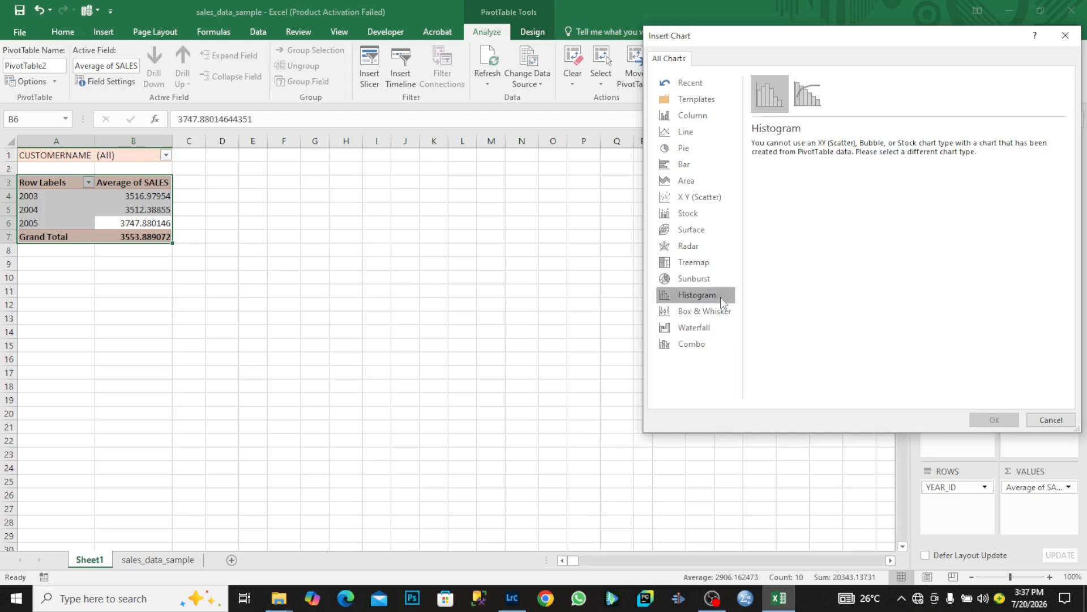
{"action": "left_click", "coordinate": [713, 283]}
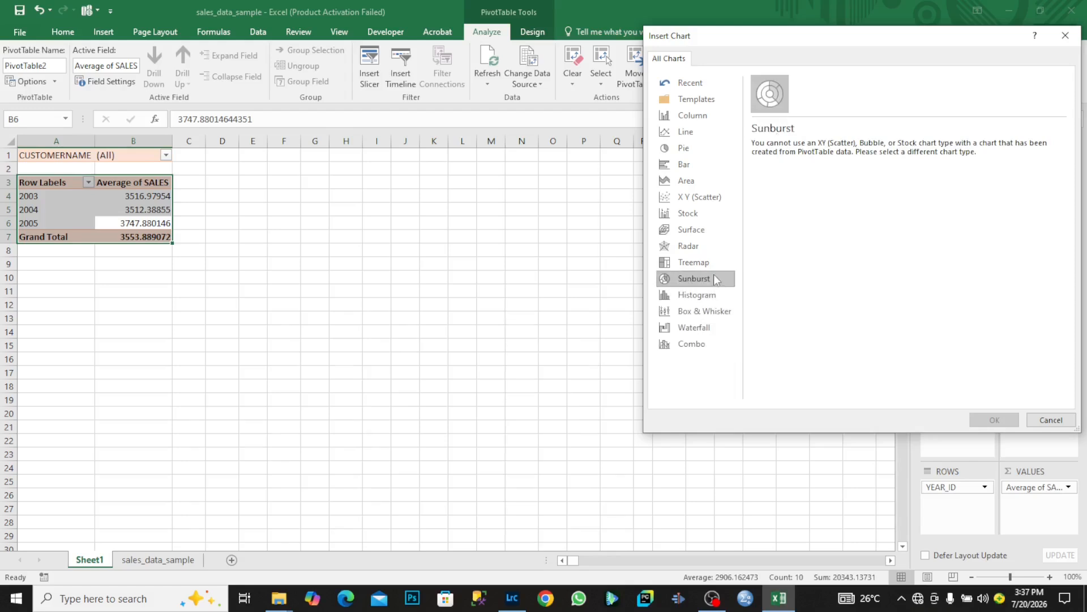
{"action": "left_click", "coordinate": [714, 263]}
{"action": "left_click", "coordinate": [698, 243]}
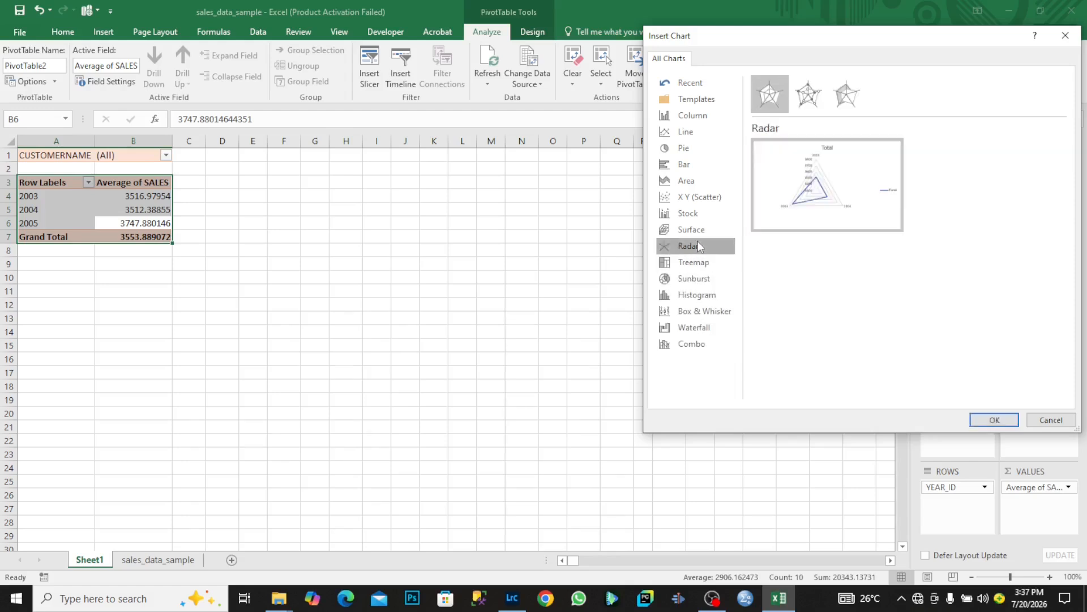
{"action": "left_click", "coordinate": [698, 228]}
{"action": "left_click", "coordinate": [702, 211]}
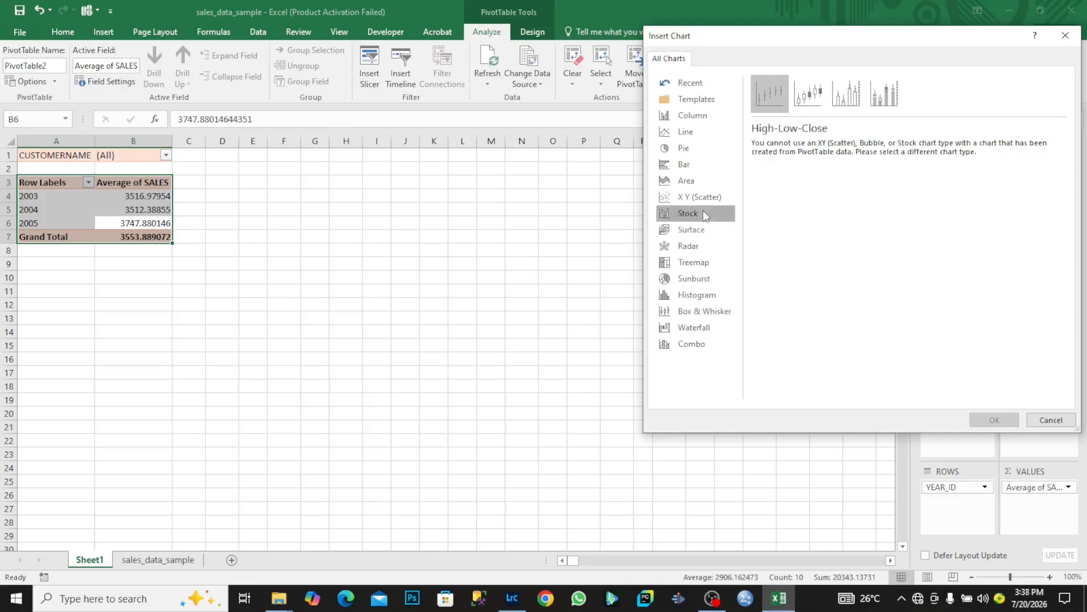
{"action": "left_click", "coordinate": [719, 196]}
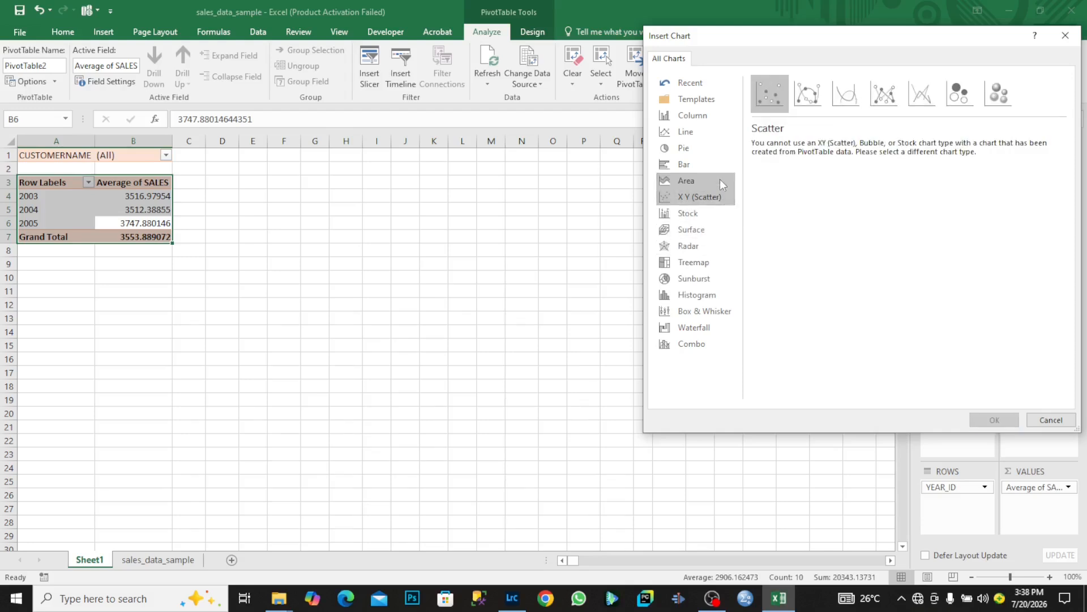
{"action": "left_click", "coordinate": [719, 179]}
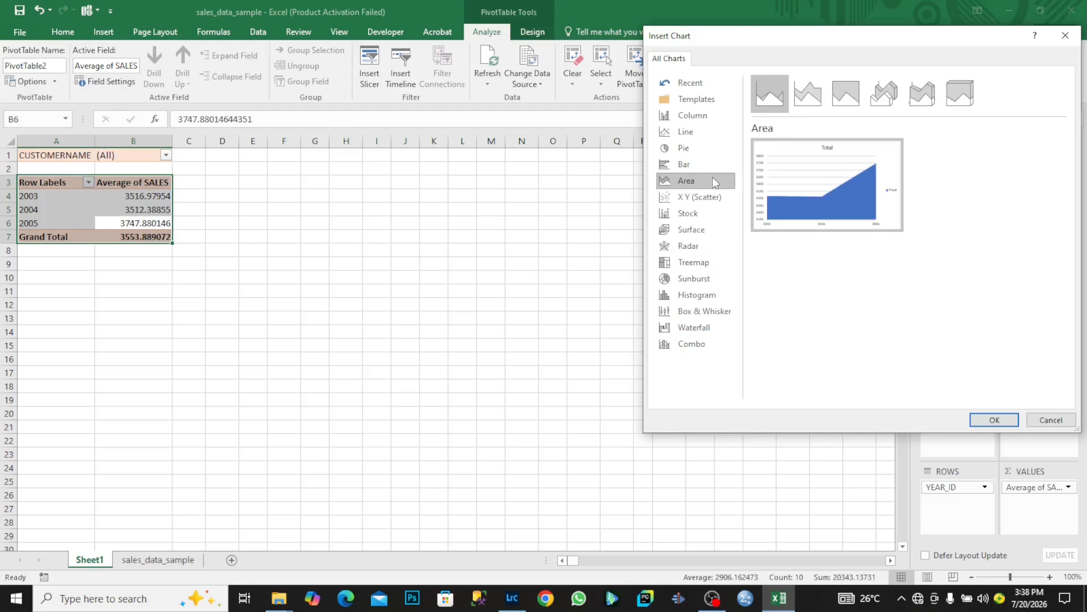
{"action": "left_click", "coordinate": [711, 166]}
{"action": "left_click", "coordinate": [709, 150]}
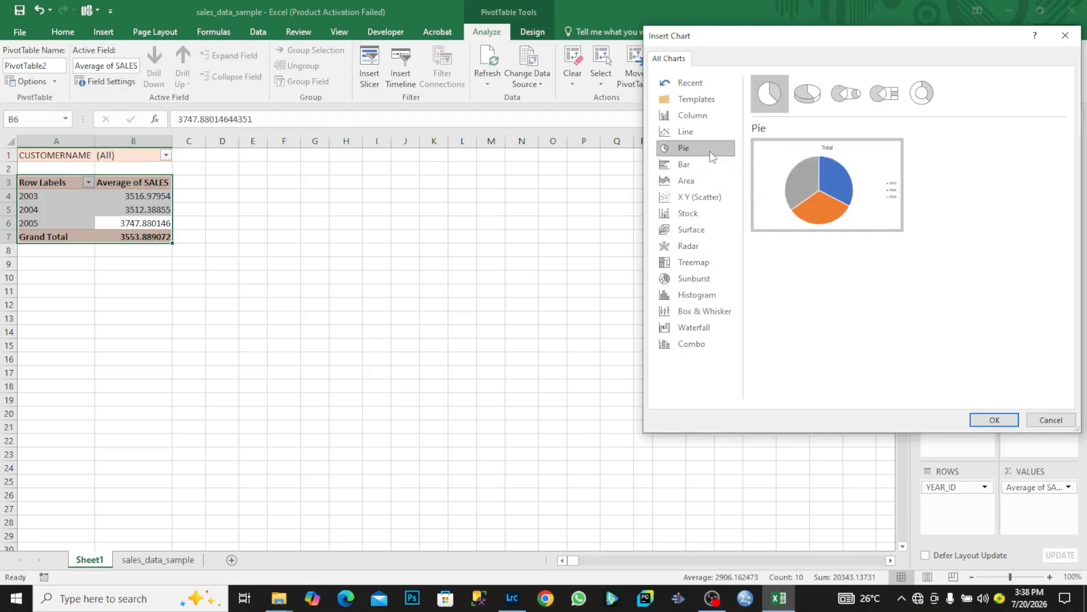
Compare the Doughnut and plain Pie previews of the yearly averages.
{"action": "mouse_move", "coordinate": [808, 169]}
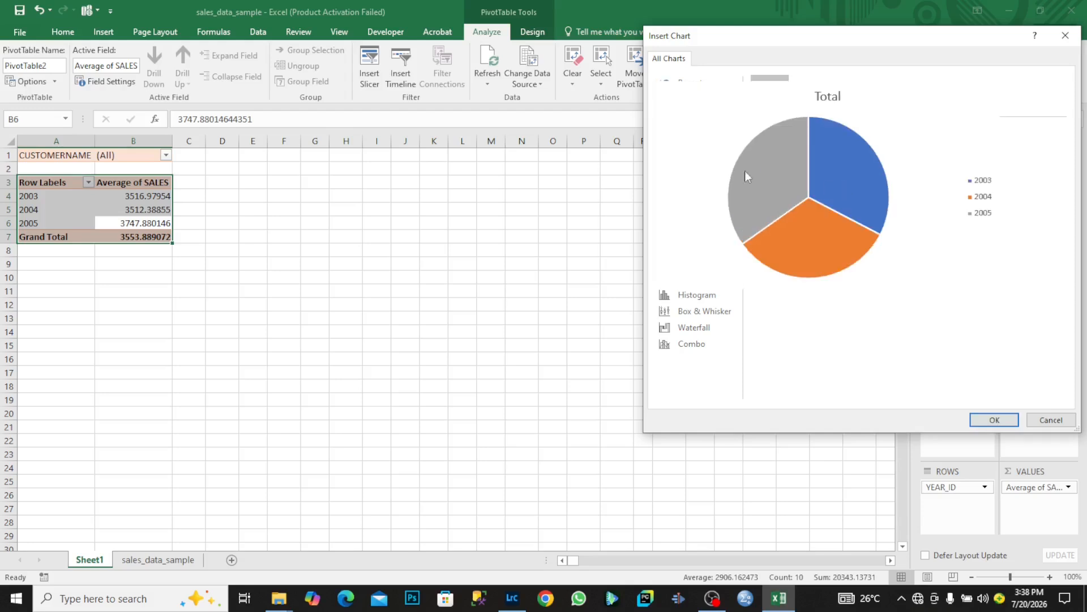
{"action": "left_click", "coordinate": [922, 95]}
{"action": "mouse_move", "coordinate": [865, 191]}
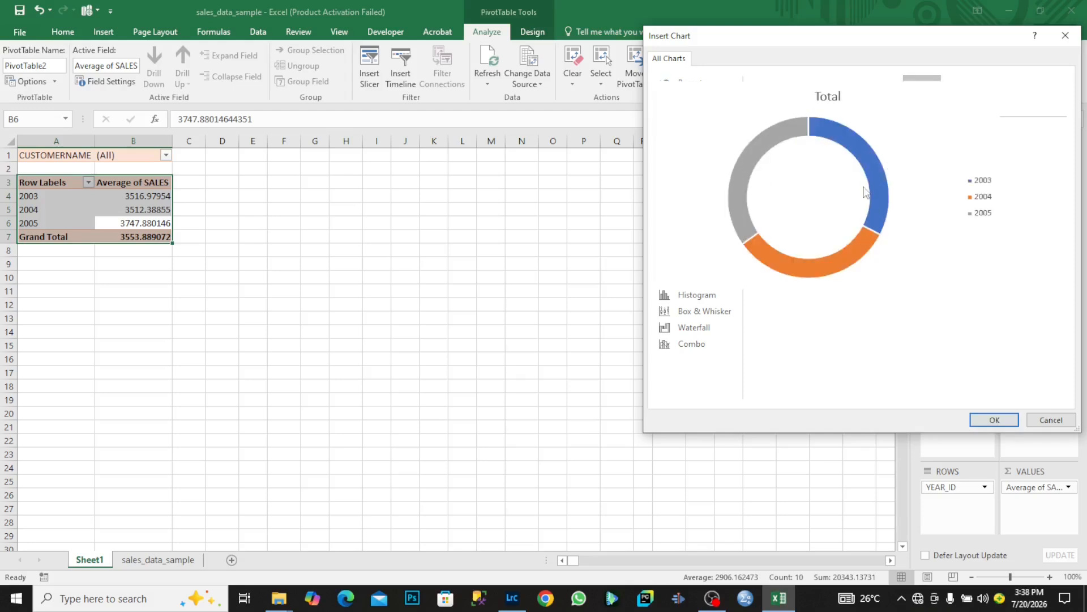
{"action": "left_click", "coordinate": [775, 104]}
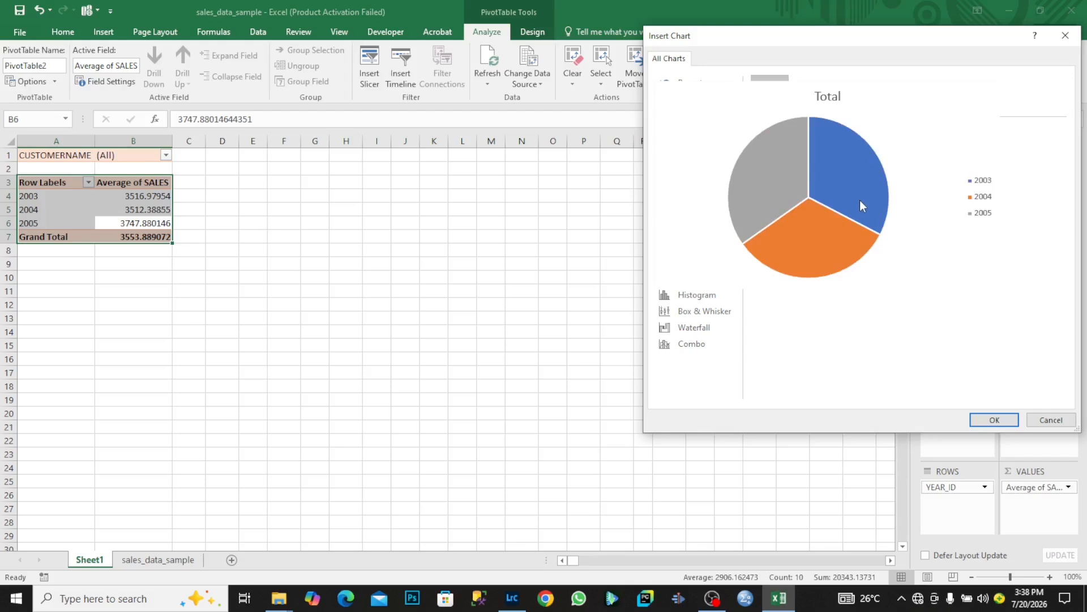
Insert a 3-D Clustered Column pivot chart of the yearly averages.
{"action": "left_click", "coordinate": [694, 120]}
{"action": "mouse_move", "coordinate": [824, 168]}
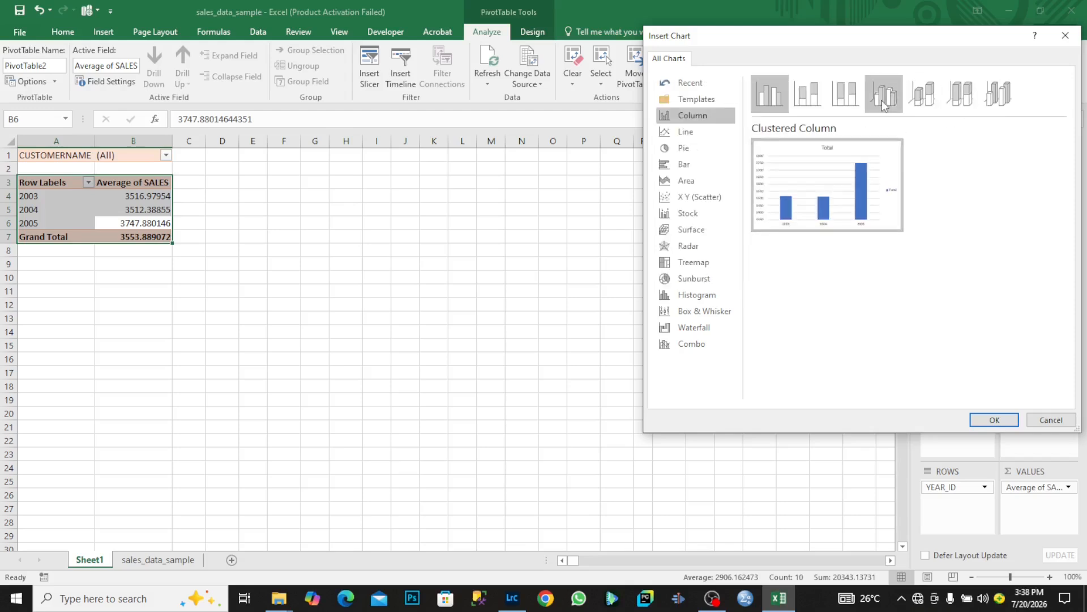
{"action": "left_click", "coordinate": [882, 99]}
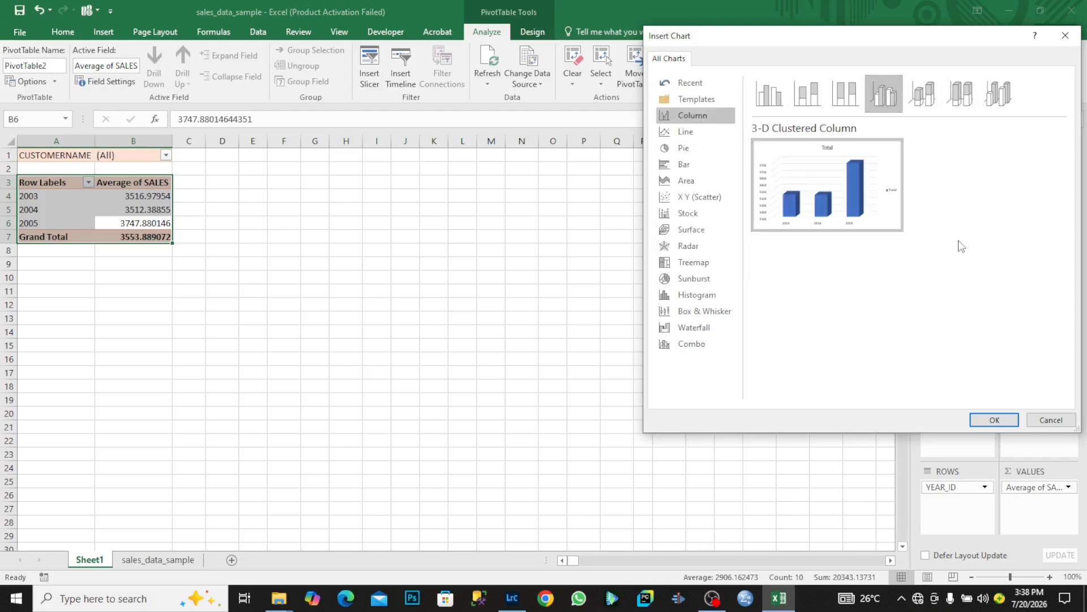
{"action": "mouse_move", "coordinate": [857, 212]}
{"action": "left_click", "coordinate": [995, 419]}
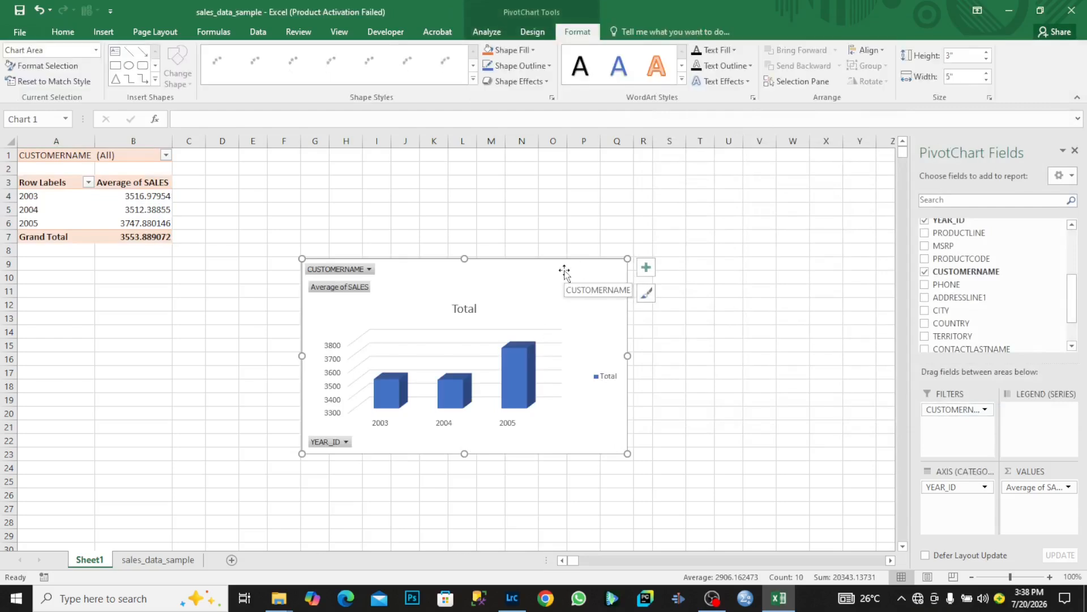
Drag the 3-D column chart up and right beside the pivot table, with chart Design options showing.
{"action": "left_click_drag", "start_coordinate": [565, 273], "coordinate": [583, 201]}
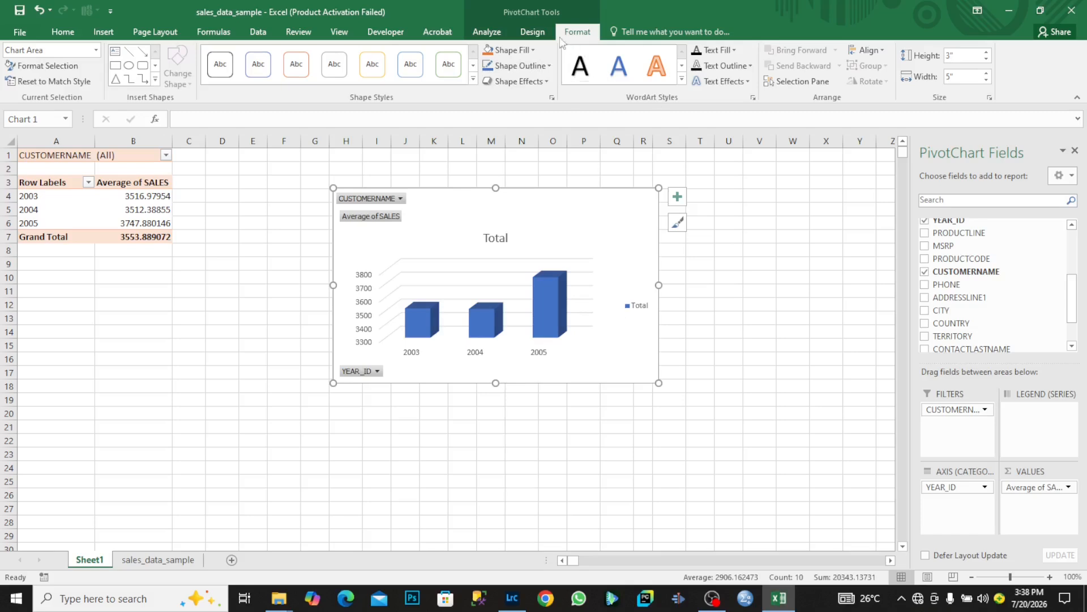
{"action": "left_click", "coordinate": [532, 31]}
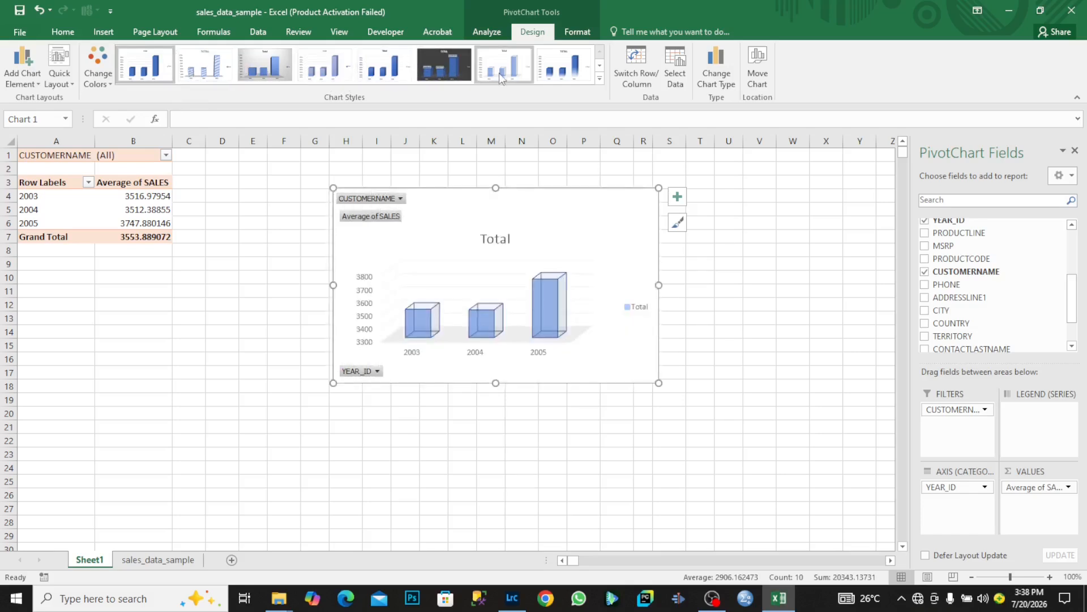
Apply dark chart Style 9, browsing Change Colors palettes but keeping the default colours.
{"action": "left_click", "coordinate": [598, 79]}
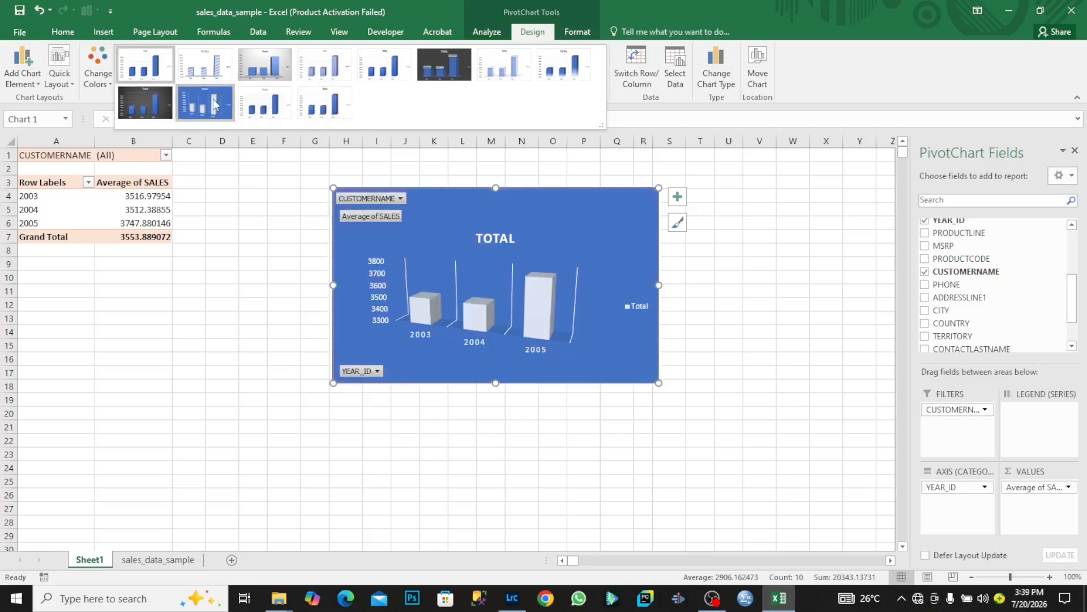
{"action": "left_click", "coordinate": [144, 102]}
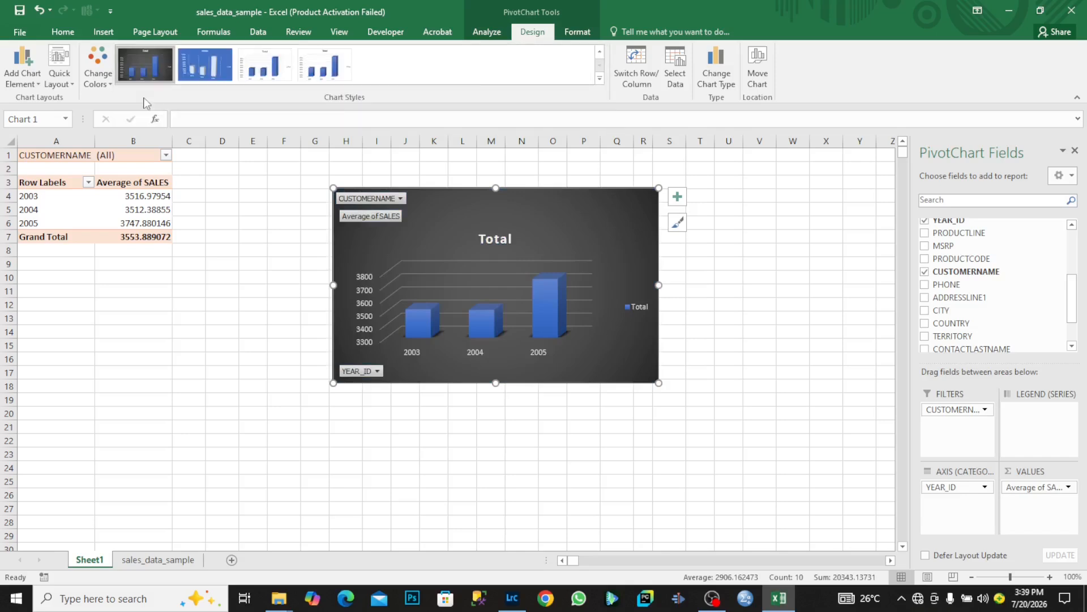
{"action": "left_click", "coordinate": [106, 76]}
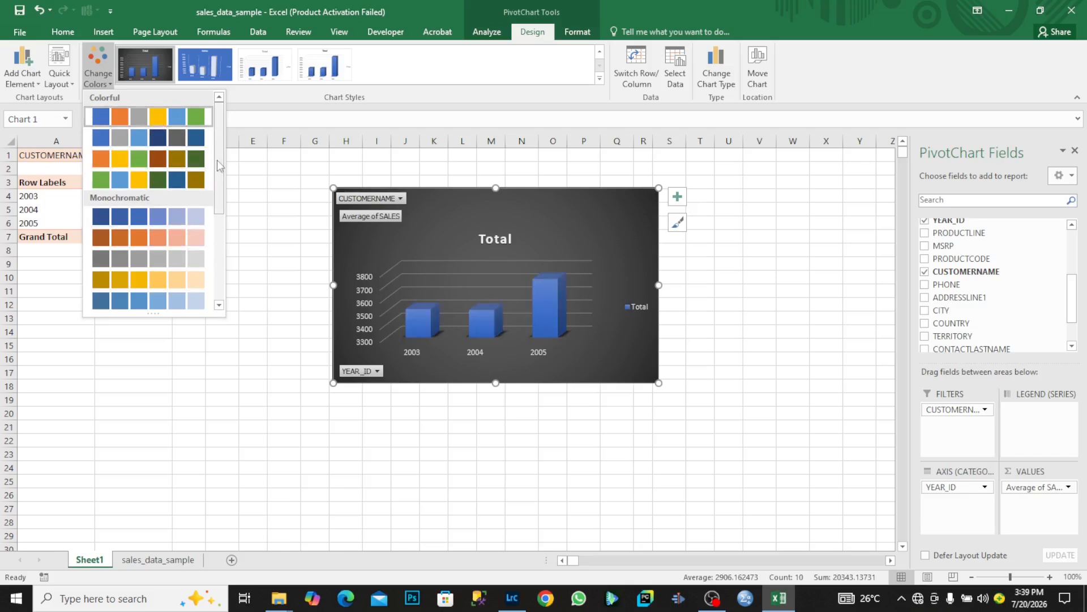
{"action": "left_click_drag", "start_coordinate": [219, 164], "coordinate": [220, 251]}
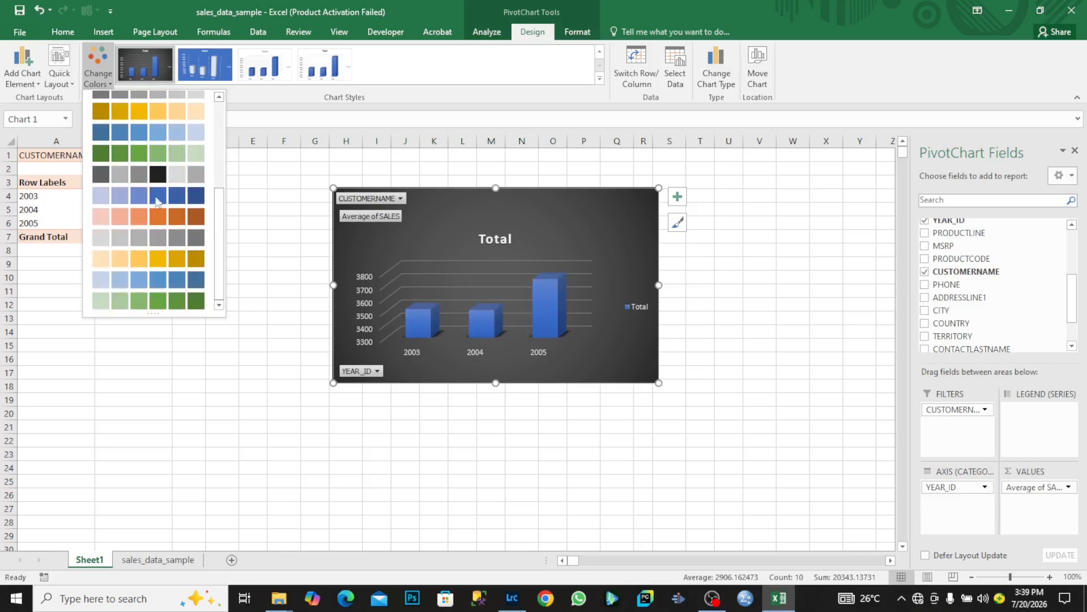
{"action": "left_click", "coordinate": [672, 12]}
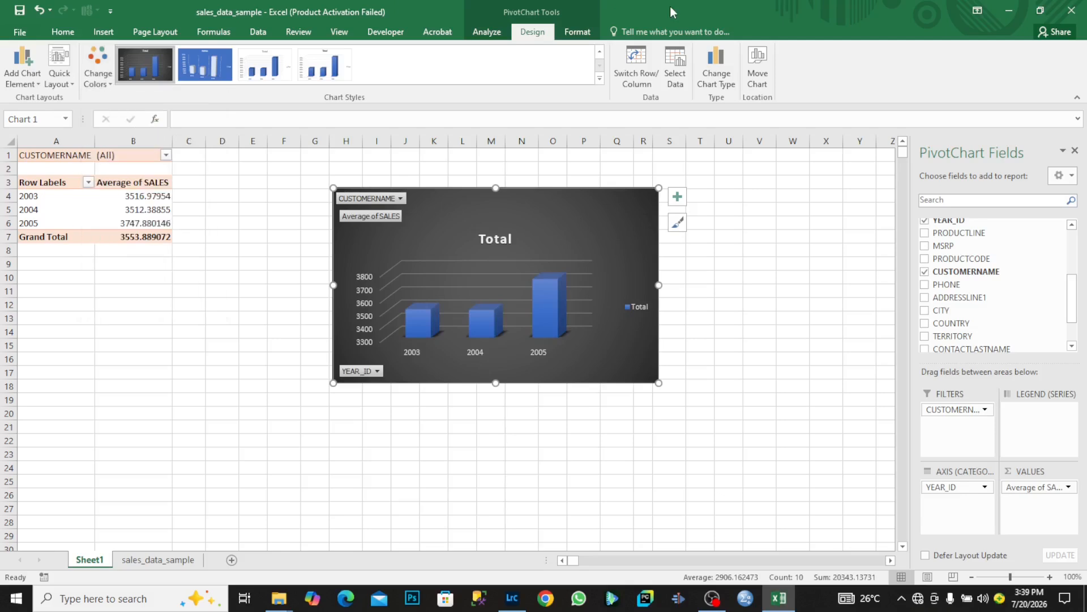
Add data labels (3516.97954, 3512.38855, 3747.880146) to the columns, keeping the chart title.
{"action": "left_click", "coordinate": [678, 198]}
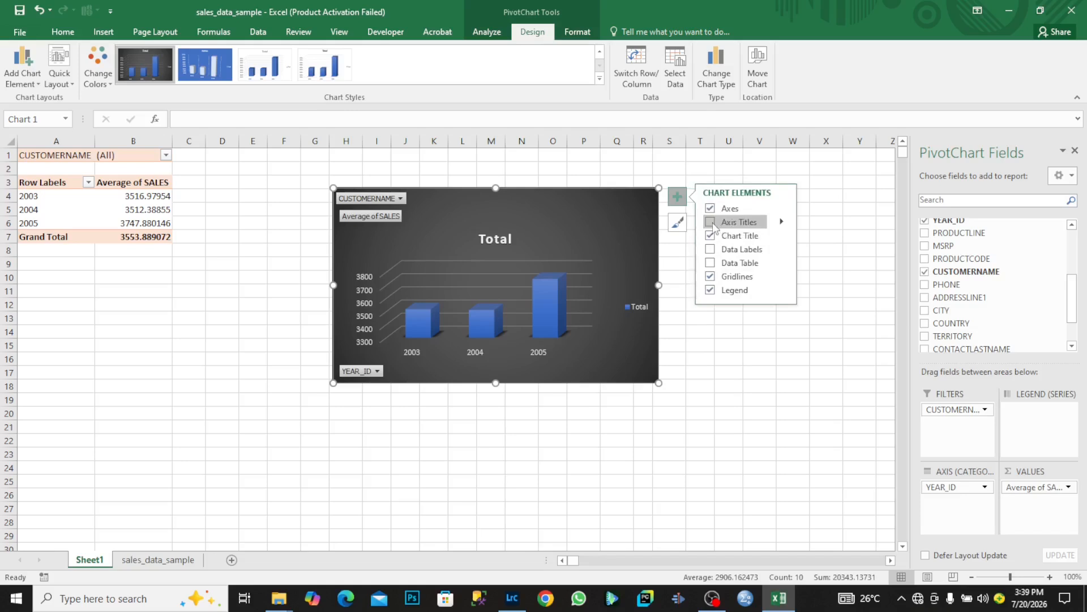
{"action": "left_click", "coordinate": [711, 222]}
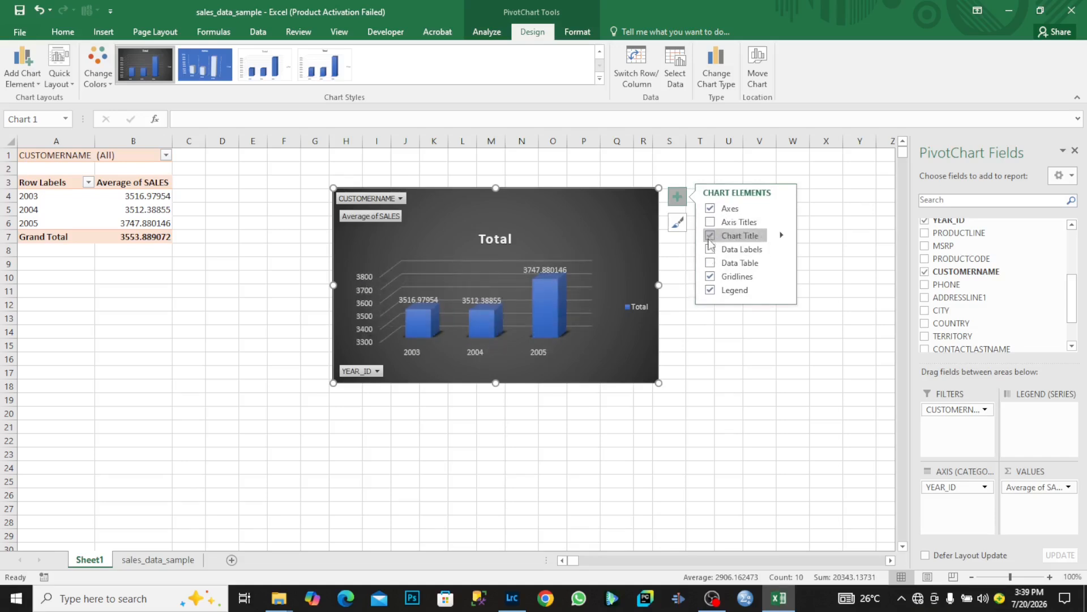
{"action": "left_click", "coordinate": [710, 237]}
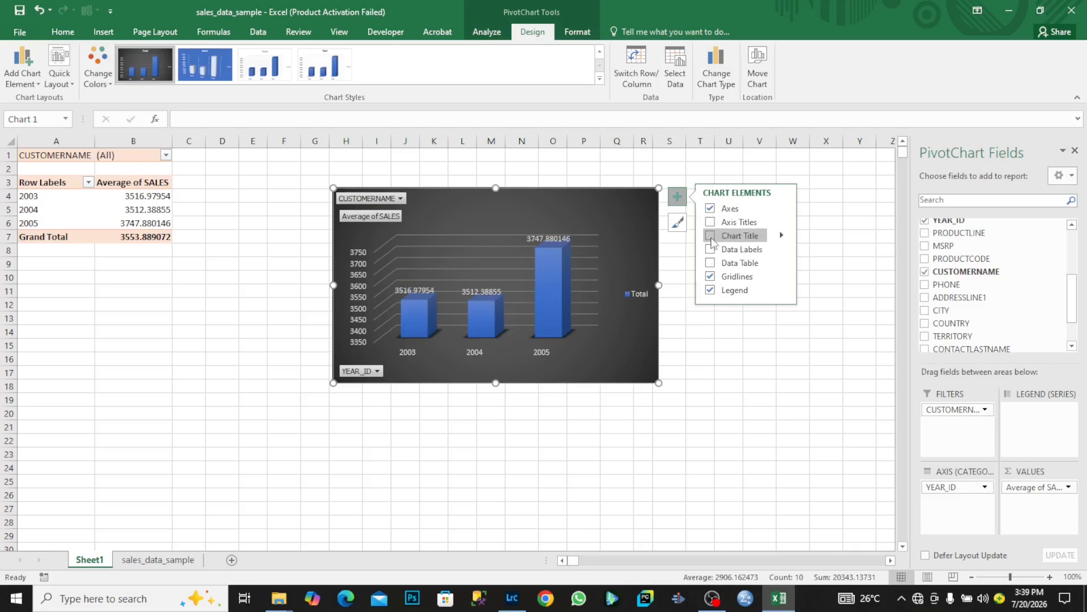
{"action": "left_click", "coordinate": [711, 238]}
{"action": "left_click", "coordinate": [712, 250]}
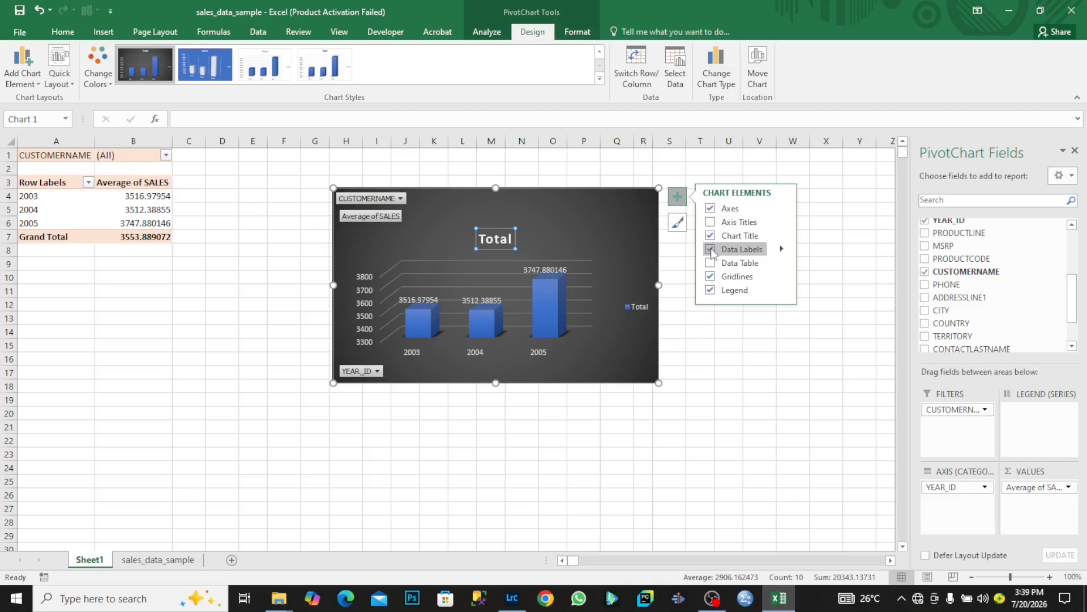
{"action": "left_click", "coordinate": [829, 232]}
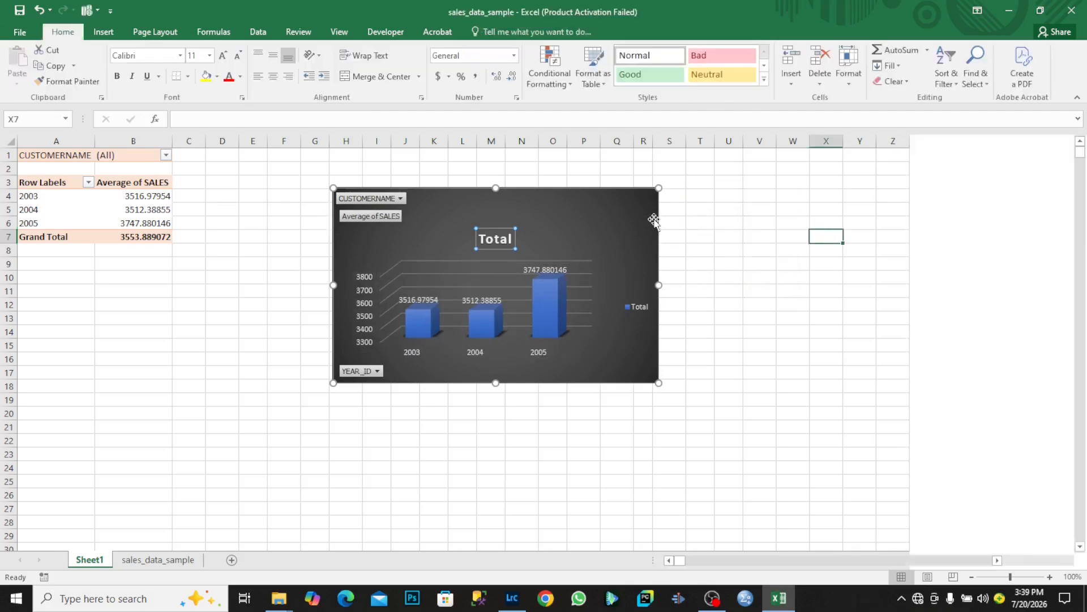
Replace the chart title 'Total' with 'Average Sales per Year' and reselect the chart.
{"action": "left_click", "coordinate": [508, 238]}
{"action": "double_click", "coordinate": [508, 239]}
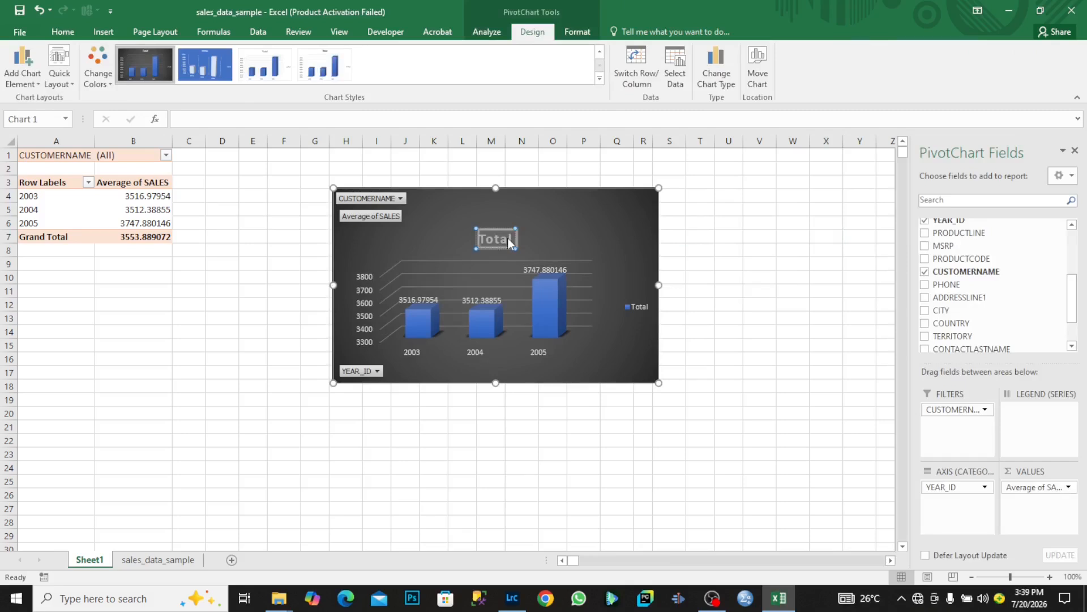
{"action": "type", "text": "Average Sales per Year"}
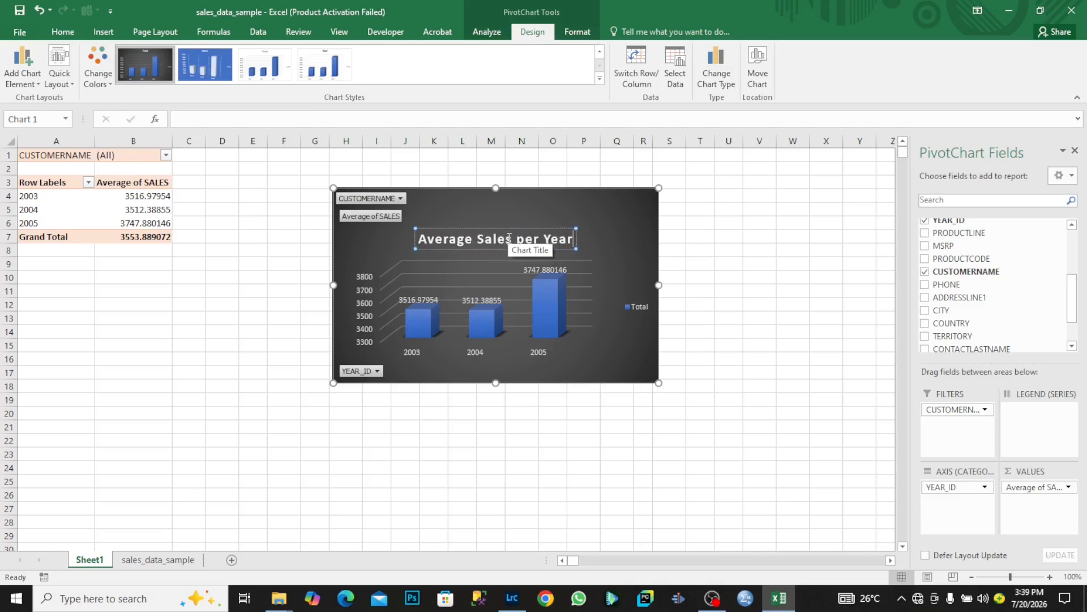
{"action": "left_click", "coordinate": [765, 250]}
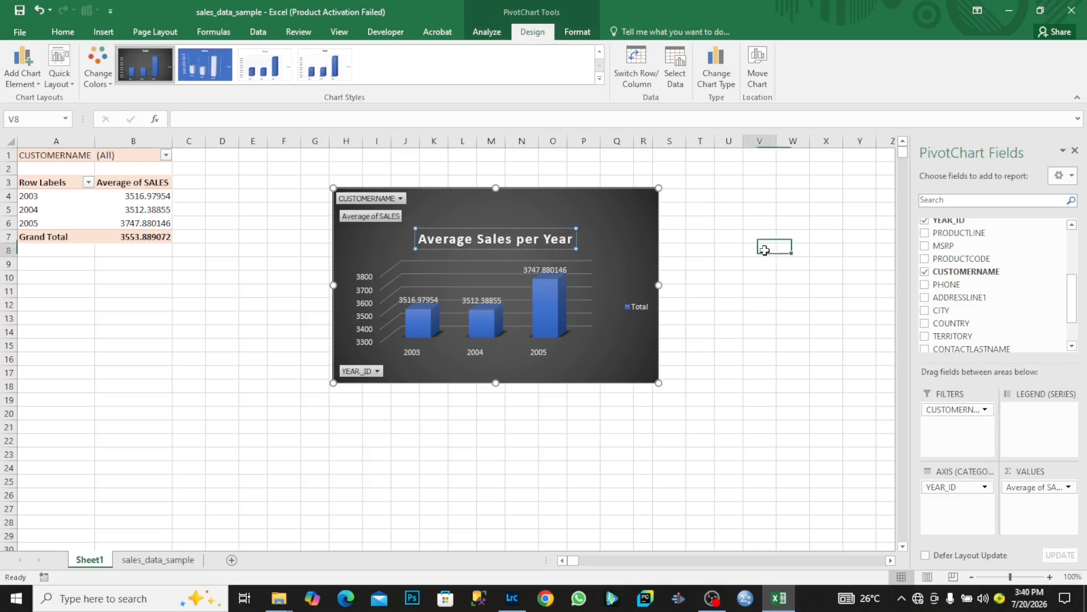
{"action": "left_click", "coordinate": [615, 226]}
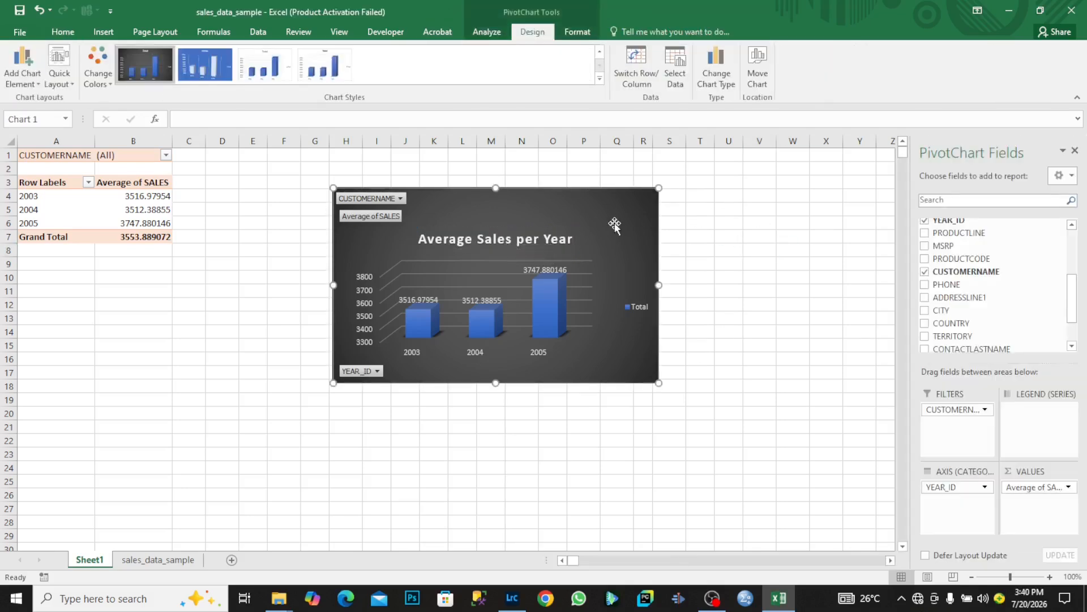
Convert the PivotChart to a pie chart showing the 2003, 2004 and 2005 averages.
{"action": "left_click", "coordinate": [717, 72]}
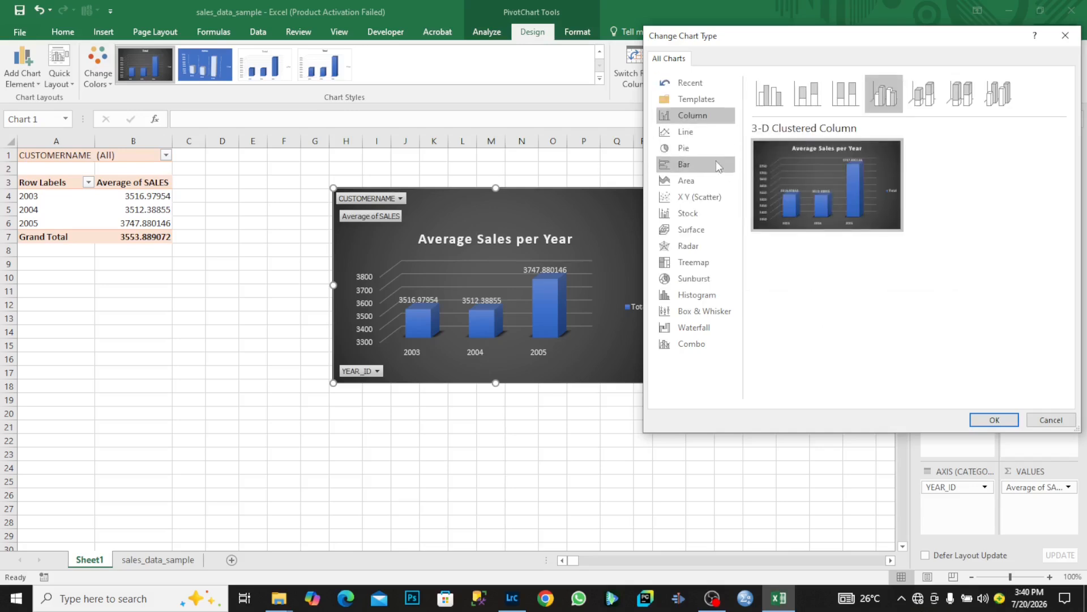
{"action": "left_click", "coordinate": [706, 145]}
{"action": "mouse_move", "coordinate": [811, 199]}
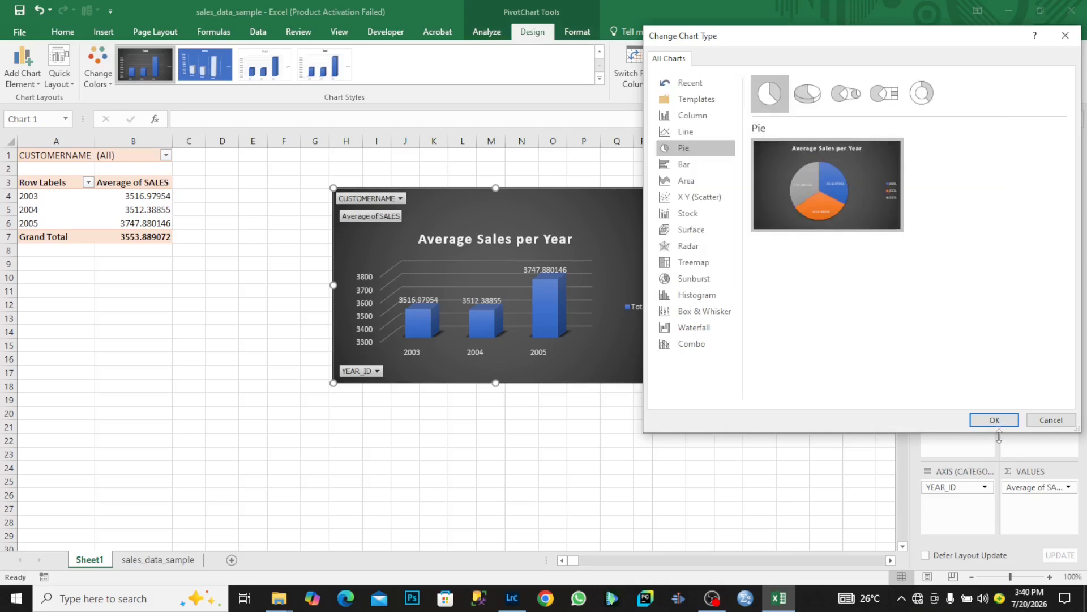
{"action": "left_click", "coordinate": [993, 419]}
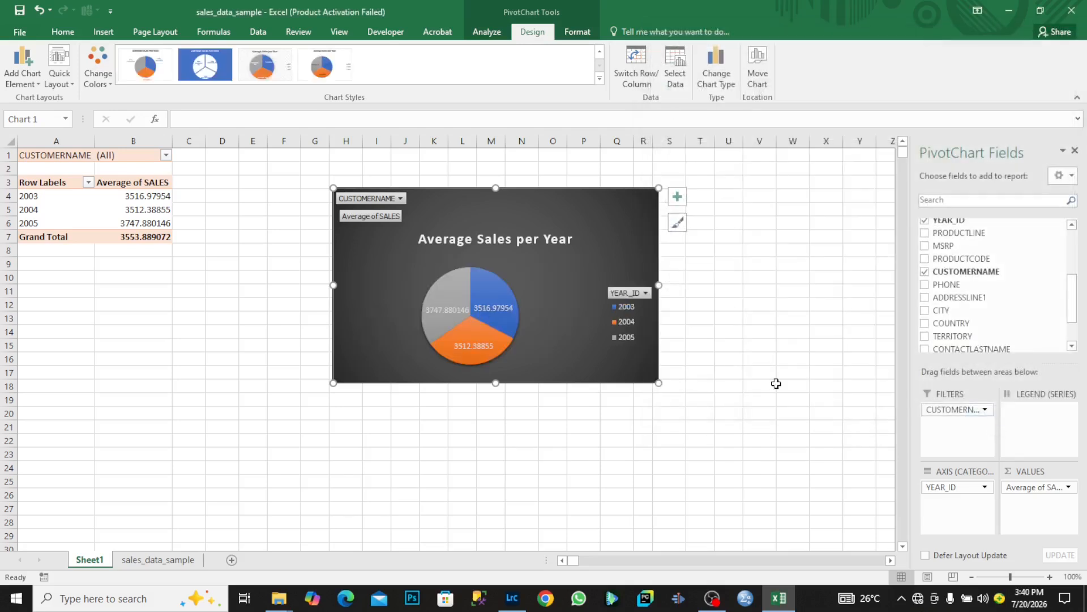